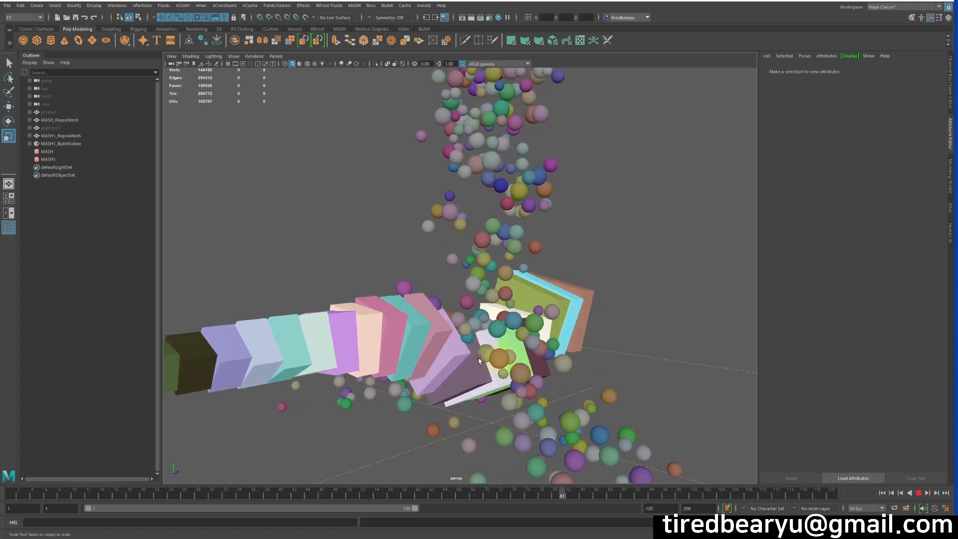
Step: Examine the playing simulation of falling spheres and blocks from several angles, and stop the playback
{"action": "left_click_drag", "start_coordinate": [529, 352], "coordinate": [585, 389], "text": "alt"}
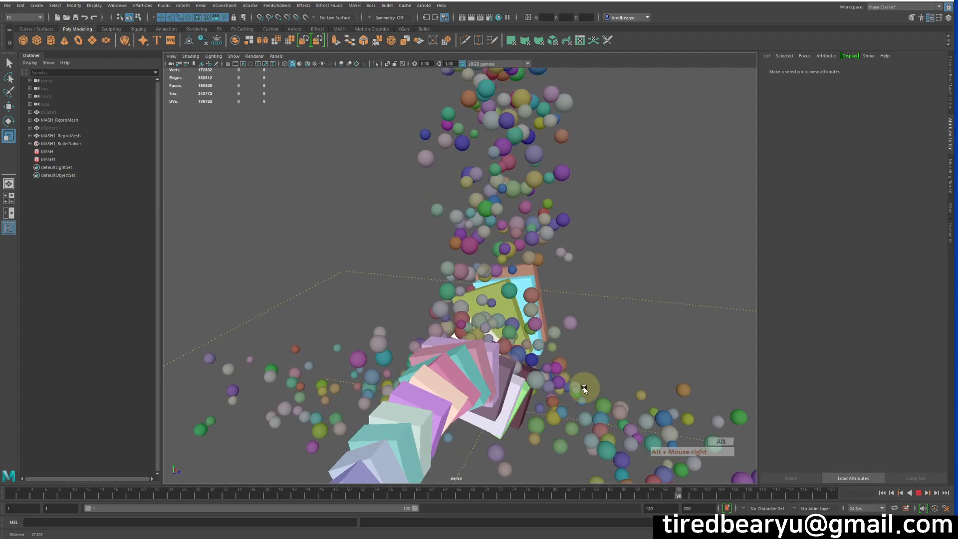
{"action": "right_click_drag", "start_coordinate": [586, 389], "coordinate": [584, 398], "text": "alt"}
{"action": "left_click_drag", "start_coordinate": [571, 400], "coordinate": [518, 373], "text": "alt"}
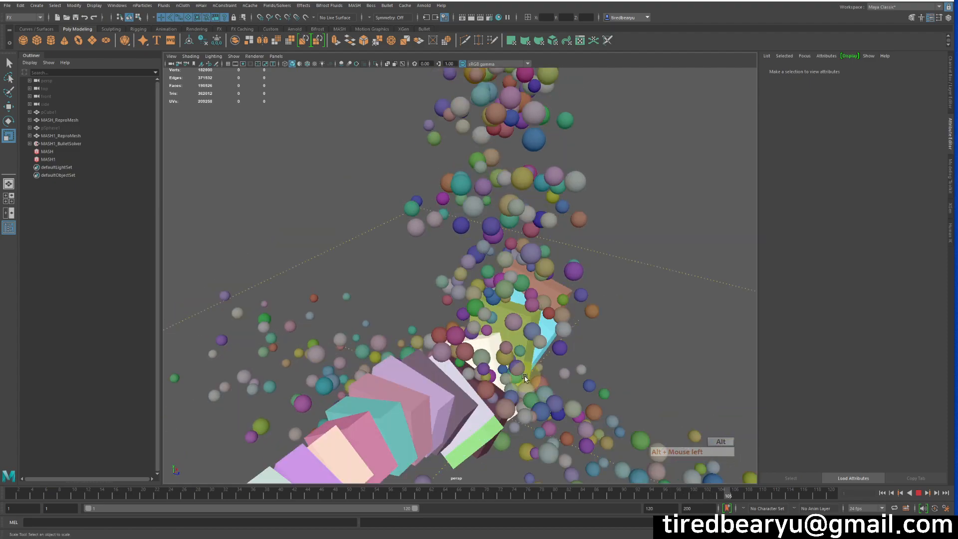
{"action": "left_click", "coordinate": [918, 493]}
{"action": "left_click_drag", "start_coordinate": [705, 386], "coordinate": [573, 306], "text": "alt"}
Step: Save the current scene as a student version file and start a new empty scene
{"action": "key", "text": "q"}
{"action": "key", "text": "ctrl+s"}
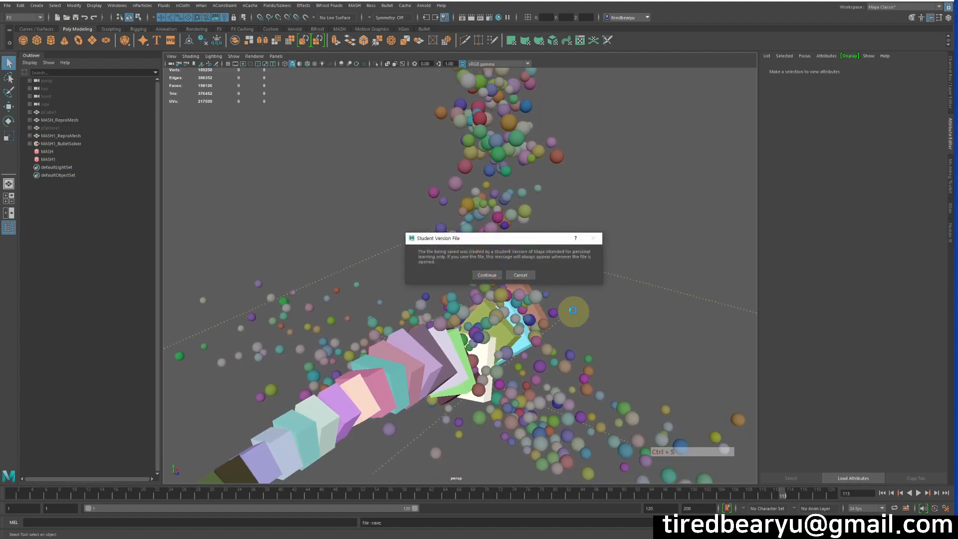
{"action": "left_click", "coordinate": [496, 276]}
{"action": "key", "text": "ctrl+b"}
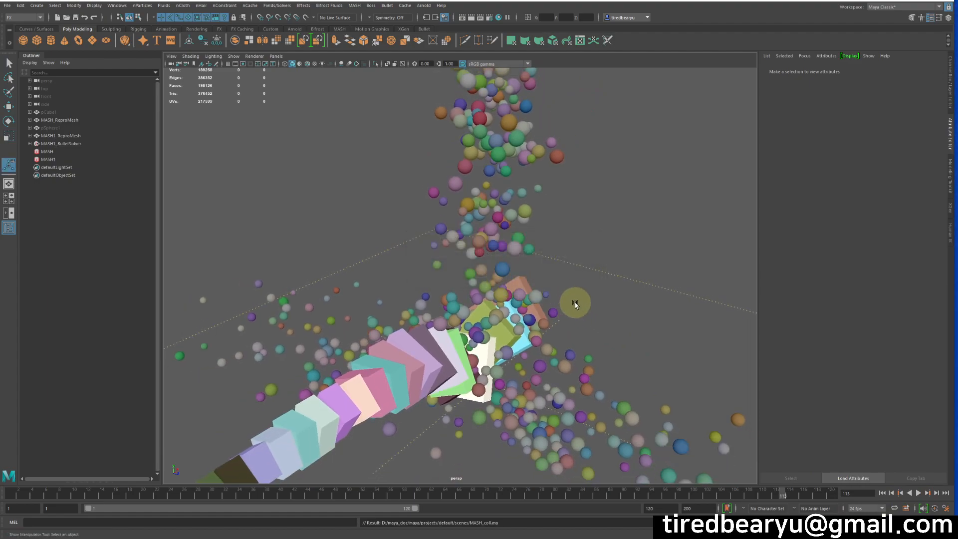
{"action": "key", "text": "ctrl+n"}
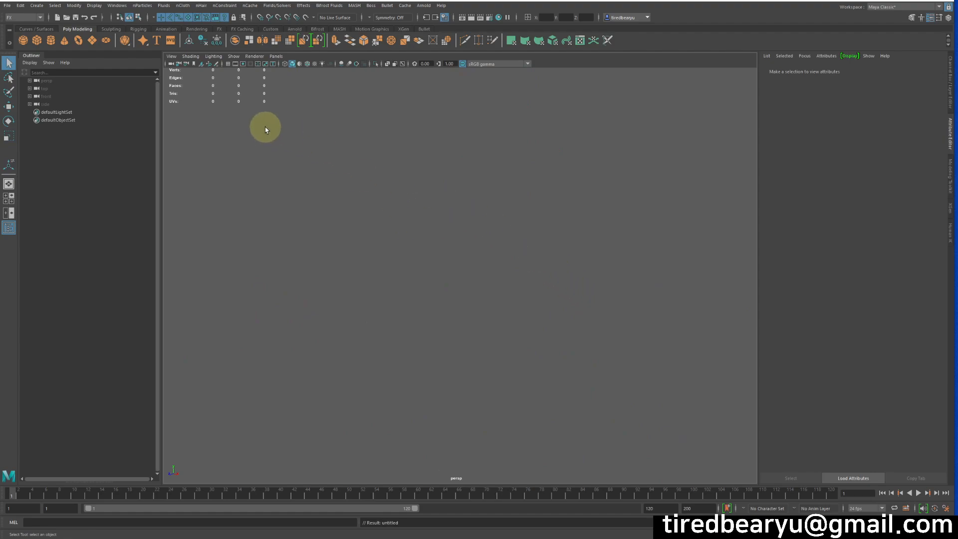
Step: Create a polygon cube at the origin and a polygon cylinder, and move the cylinder about 4.4 units along X beside the cube
{"action": "left_click", "coordinate": [37, 40]}
{"action": "left_click_drag", "start_coordinate": [331, 147], "coordinate": [426, 182], "text": "alt"}
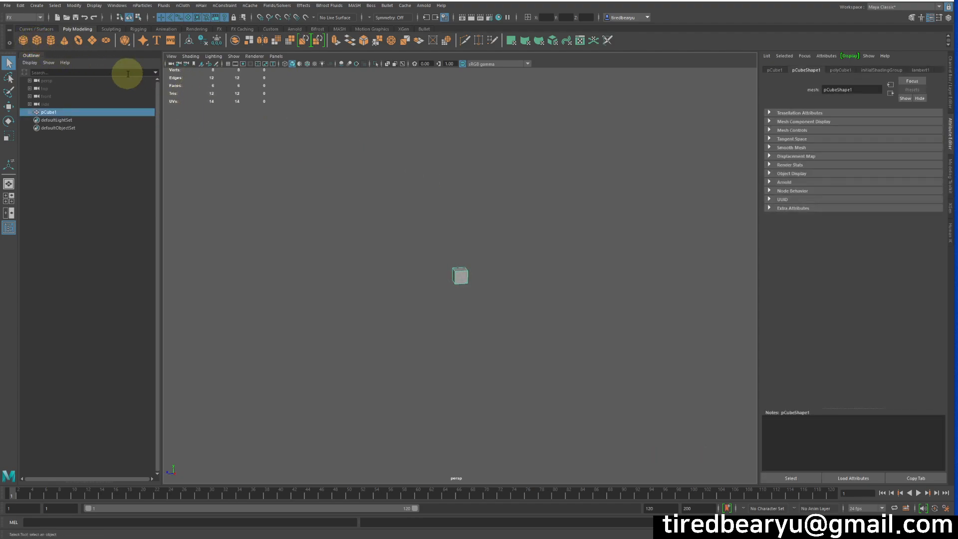
{"action": "left_click", "coordinate": [52, 42]}
{"action": "key", "text": "w"}
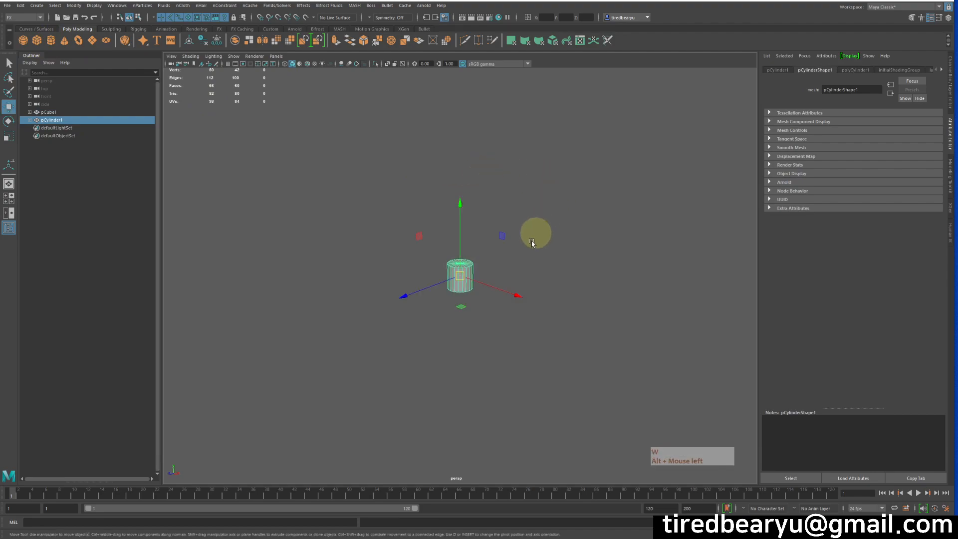
{"action": "left_click_drag", "start_coordinate": [514, 293], "coordinate": [566, 312]}
{"action": "right_click_drag", "start_coordinate": [541, 275], "coordinate": [725, 283], "text": "alt"}
{"action": "middle_click_drag", "start_coordinate": [595, 226], "coordinate": [581, 226], "text": "alt"}
{"action": "left_click_drag", "start_coordinate": [581, 227], "coordinate": [626, 214], "text": "alt"}
Step: Reduce the cylinder's axis subdivisions in its creation settings so that it has fewer sides
{"action": "left_click", "coordinate": [950, 86]}
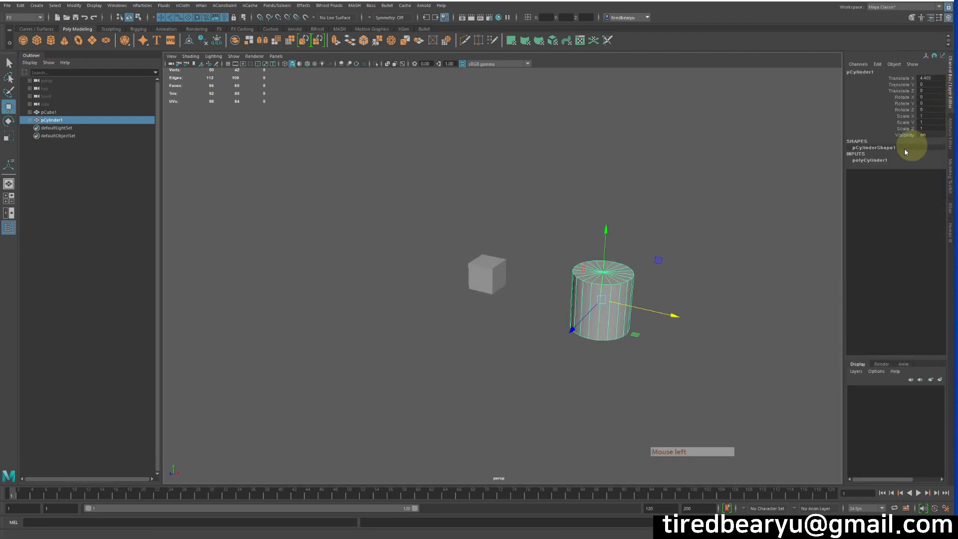
{"action": "left_click", "coordinate": [881, 164]}
{"action": "left_click", "coordinate": [893, 178]}
{"action": "middle_click_drag", "start_coordinate": [688, 149], "coordinate": [637, 152]}
{"action": "left_click", "coordinate": [700, 176]}
{"action": "left_click_drag", "start_coordinate": [706, 219], "coordinate": [698, 195], "text": "alt"}
{"action": "right_click_drag", "start_coordinate": [697, 195], "coordinate": [673, 194], "text": "alt"}
{"action": "left_click_drag", "start_coordinate": [341, 186], "coordinate": [746, 340]}
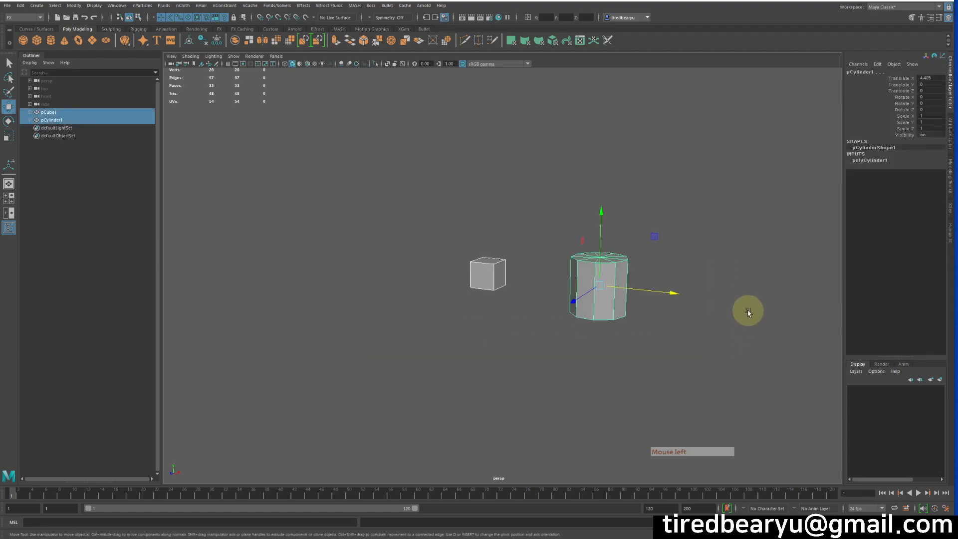
{"action": "left_click", "coordinate": [505, 290]}
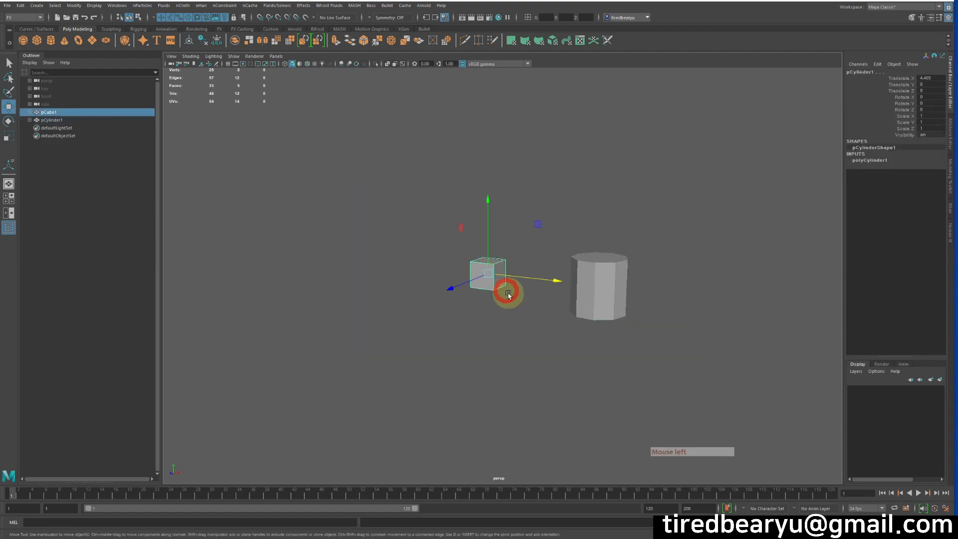
{"action": "left_click", "coordinate": [601, 267]}
{"action": "left_click_drag", "start_coordinate": [643, 334], "coordinate": [620, 348], "text": "alt"}
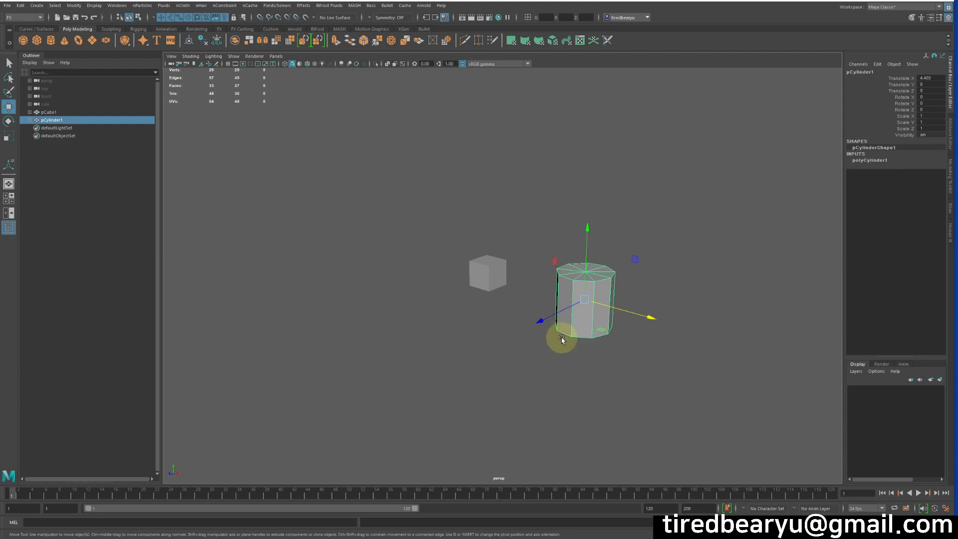
{"action": "left_click", "coordinate": [573, 346]}
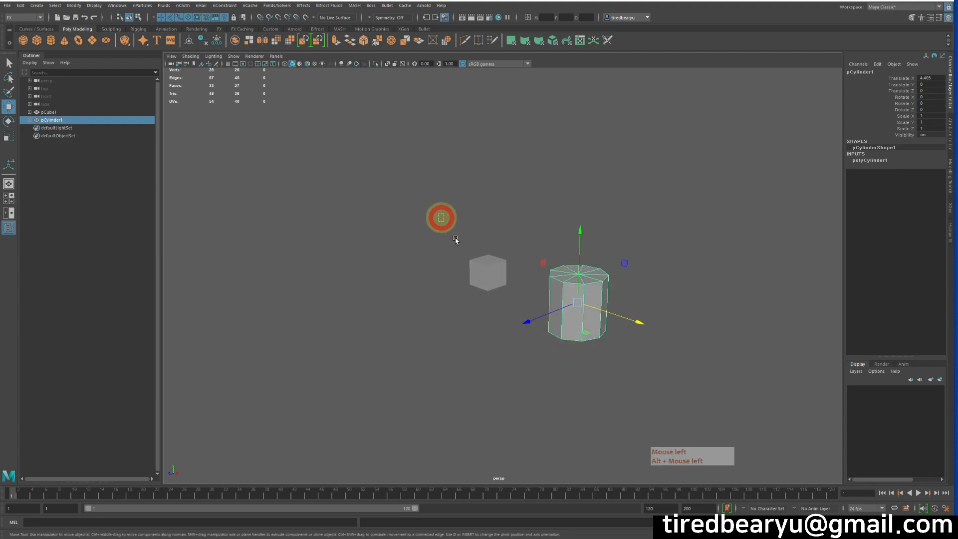
Step: Select the cube and open the MASH Editor, placing its window in an empty corner of the viewport
{"action": "left_click_drag", "start_coordinate": [440, 216], "coordinate": [494, 293]}
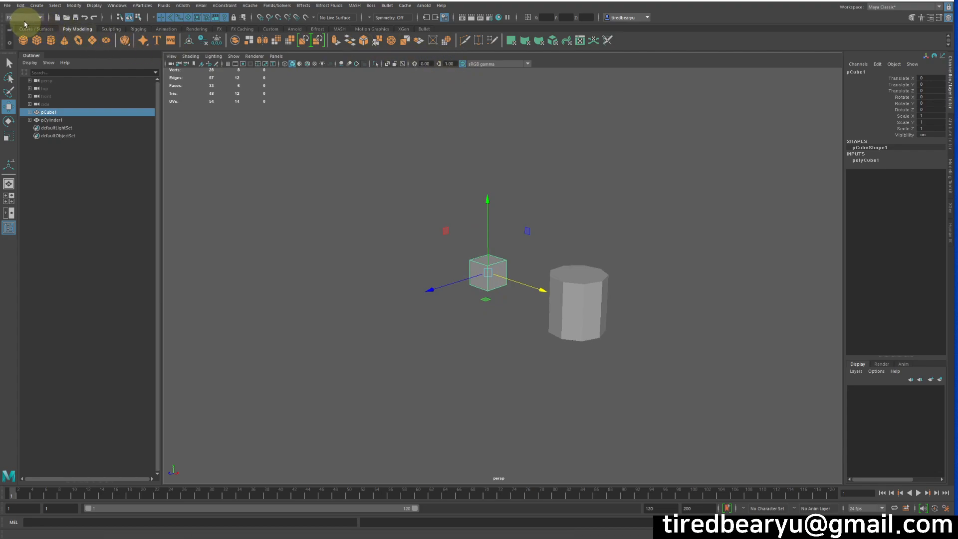
{"action": "left_click", "coordinate": [355, 6]}
{"action": "left_click", "coordinate": [361, 13]}
{"action": "left_click_drag", "start_coordinate": [379, 6], "coordinate": [280, 28]}
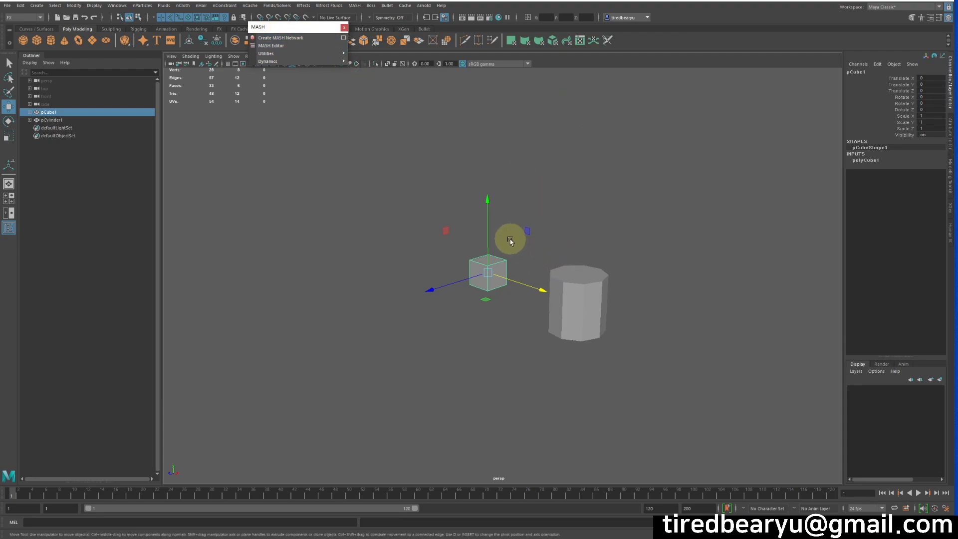
{"action": "left_click", "coordinate": [266, 46]}
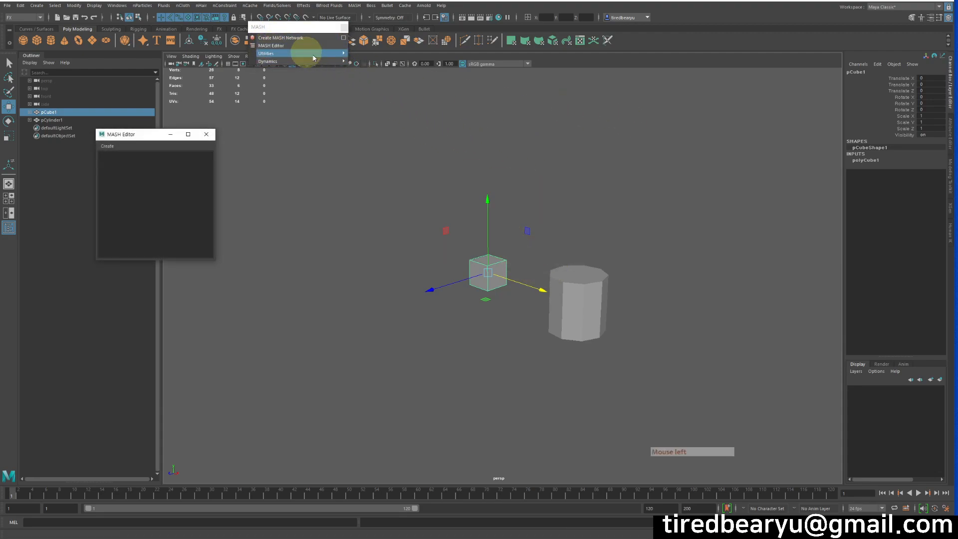
{"action": "left_click_drag", "start_coordinate": [133, 137], "coordinate": [269, 84]}
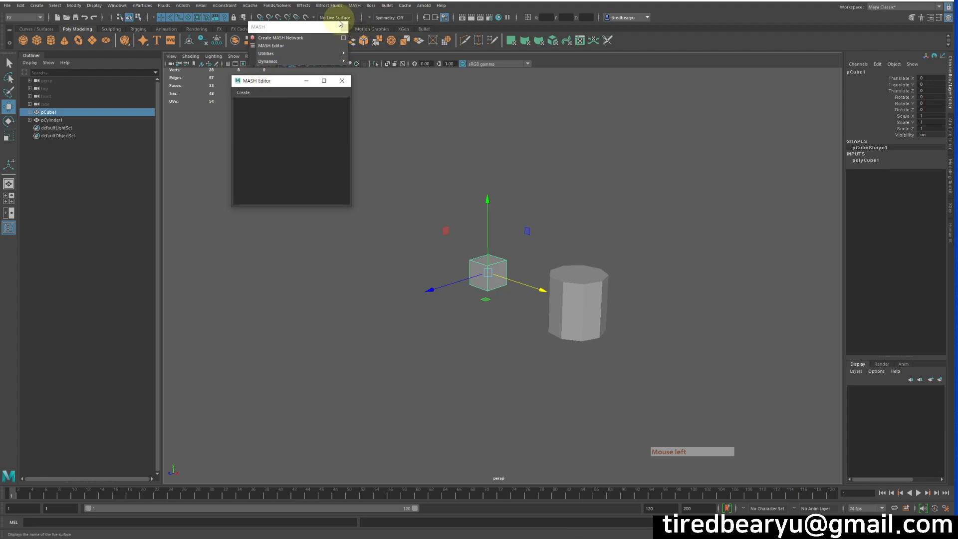
{"action": "left_click", "coordinate": [344, 26]}
{"action": "left_click", "coordinate": [279, 70]}
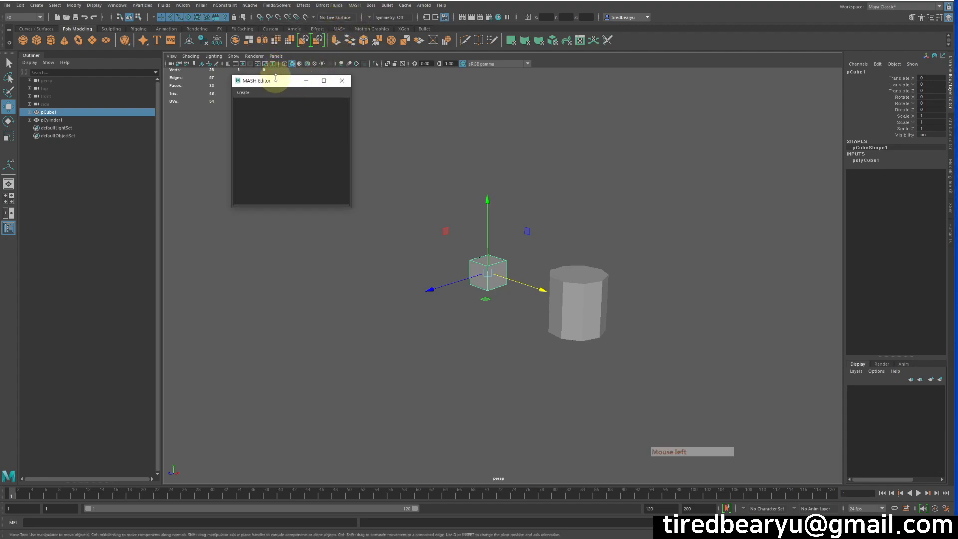
{"action": "left_click_drag", "start_coordinate": [276, 78], "coordinate": [263, 53]}
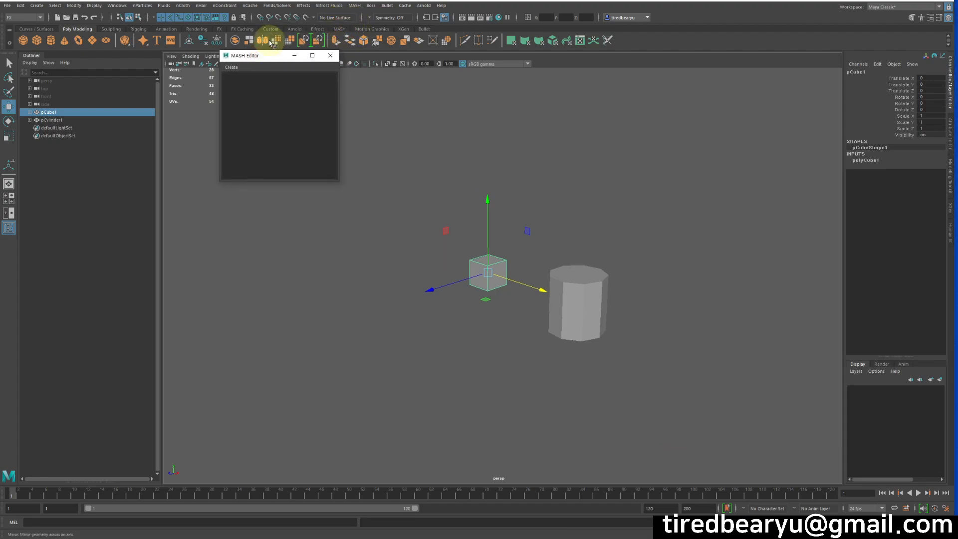
Step: Create a MASH network from the selected cube
{"action": "left_click", "coordinate": [522, 98]}
{"action": "left_click_drag", "start_coordinate": [450, 177], "coordinate": [507, 321]}
{"action": "left_click", "coordinate": [231, 67]}
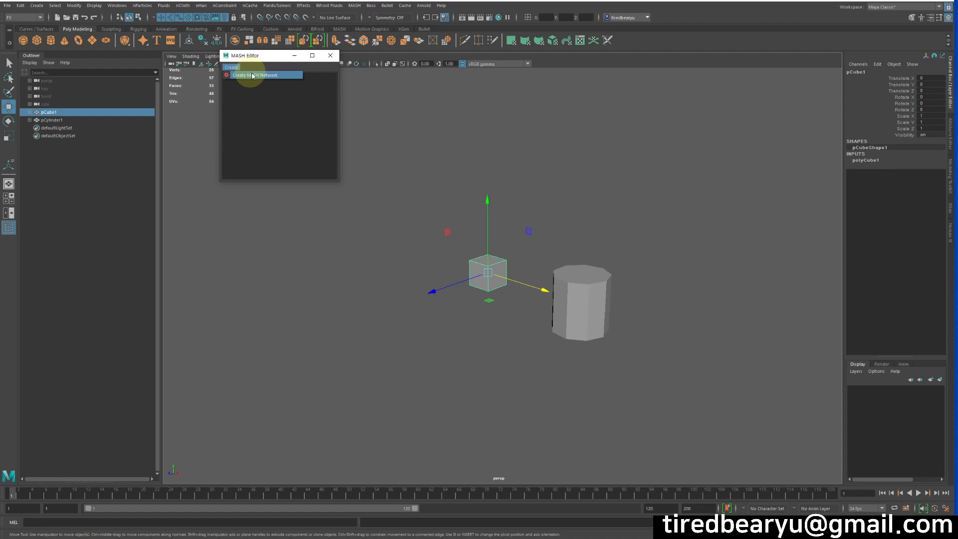
{"action": "left_click", "coordinate": [252, 76]}
{"action": "left_click_drag", "start_coordinate": [577, 179], "coordinate": [519, 190], "text": "alt"}
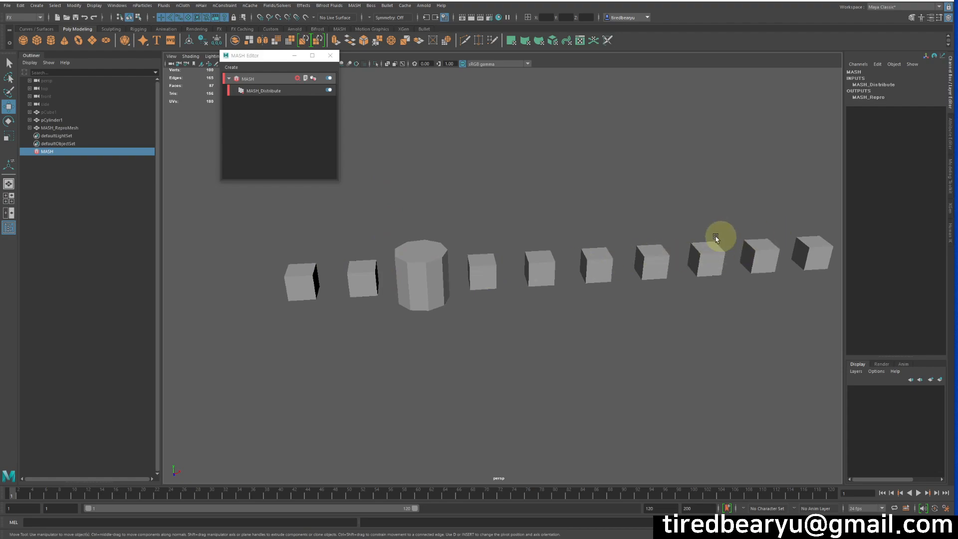
{"action": "right_click_drag", "start_coordinate": [654, 216], "coordinate": [519, 184], "text": "alt"}
{"action": "middle_click_drag", "start_coordinate": [519, 184], "coordinate": [591, 186], "text": "alt"}
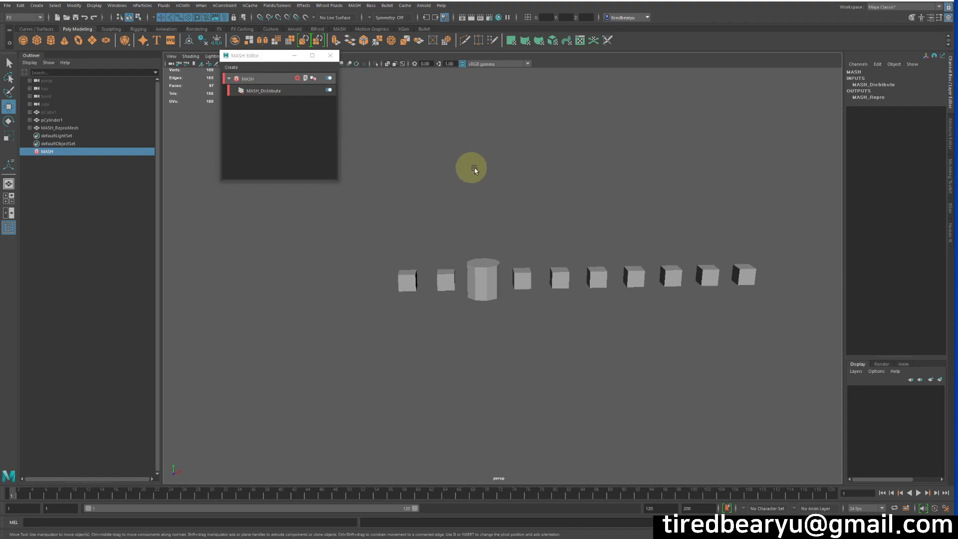
{"action": "right_click_drag", "start_coordinate": [573, 188], "coordinate": [452, 139], "text": "alt"}
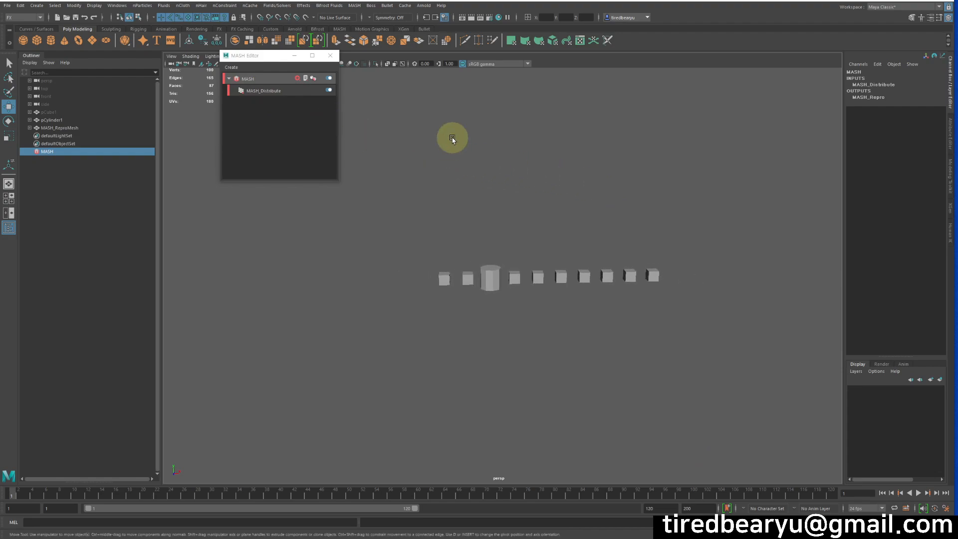
Step: Open the MASH_Distribute node's settings and change its Distribution Type to Volume
{"action": "left_click", "coordinate": [255, 80]}
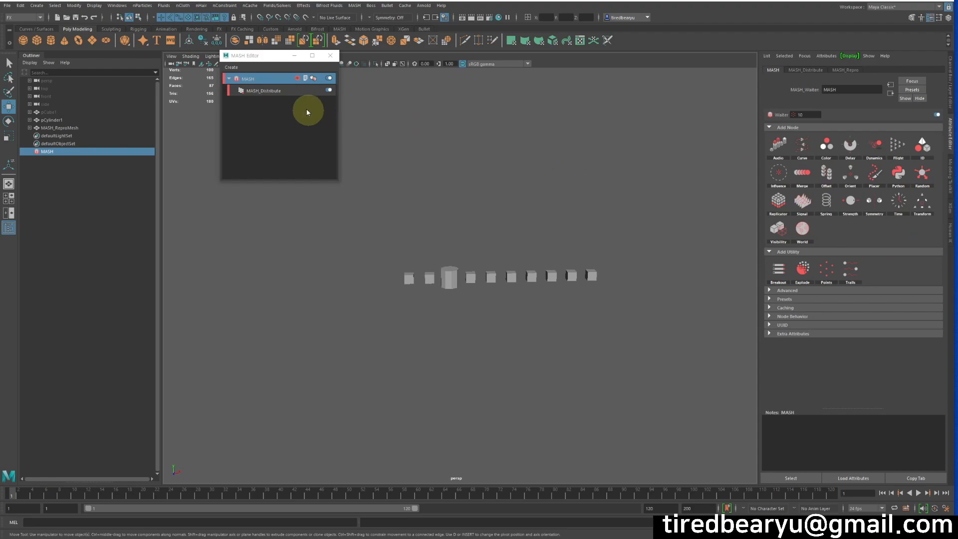
{"action": "left_click", "coordinate": [266, 92]}
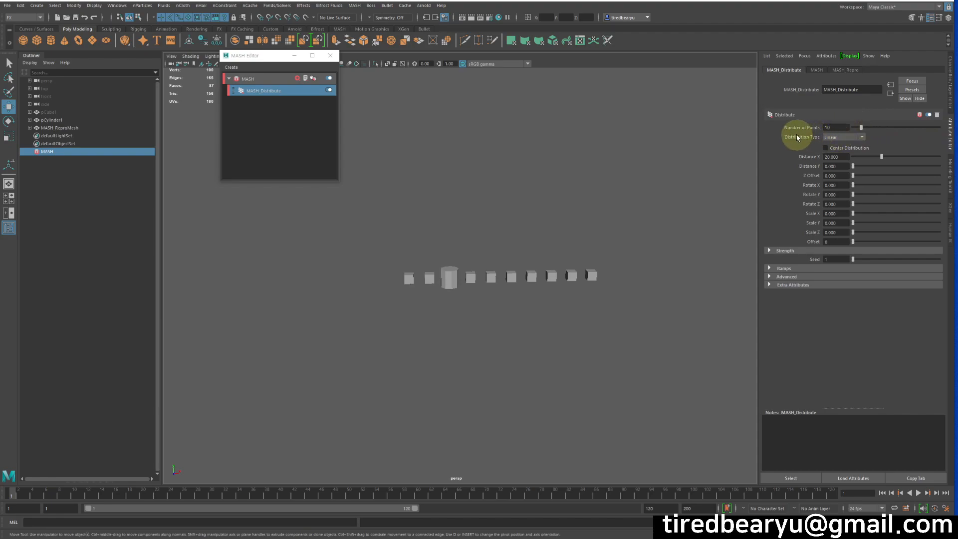
{"action": "left_click", "coordinate": [843, 140]}
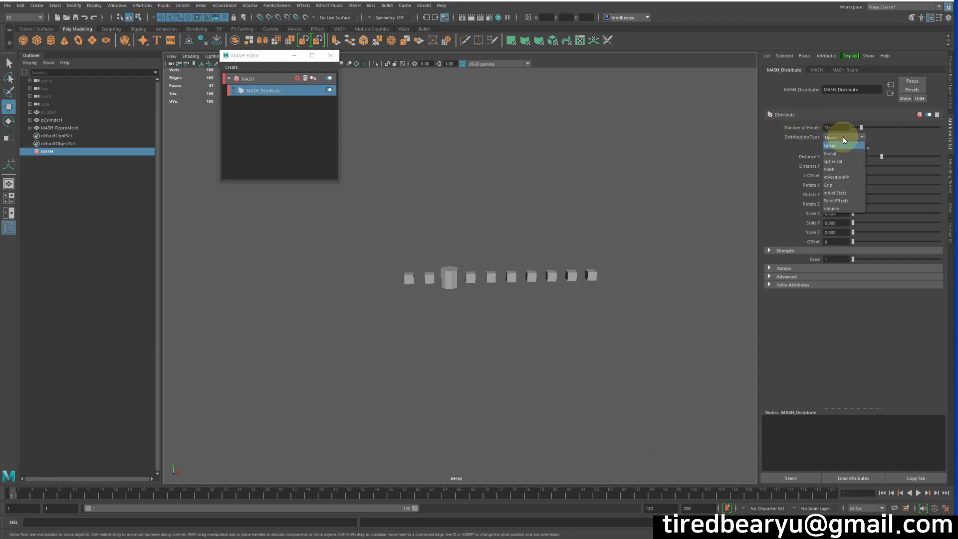
{"action": "left_click", "coordinate": [843, 136]}
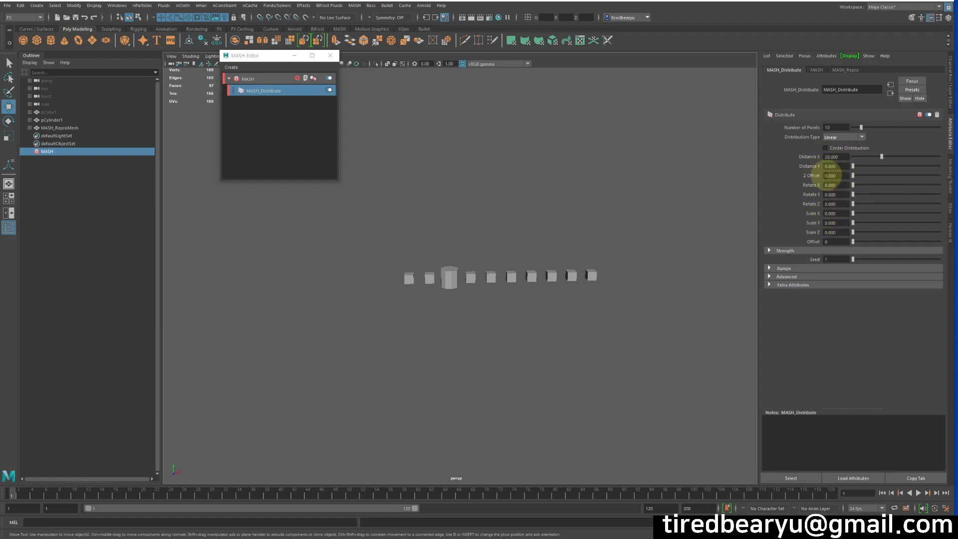
{"action": "left_click", "coordinate": [831, 139]}
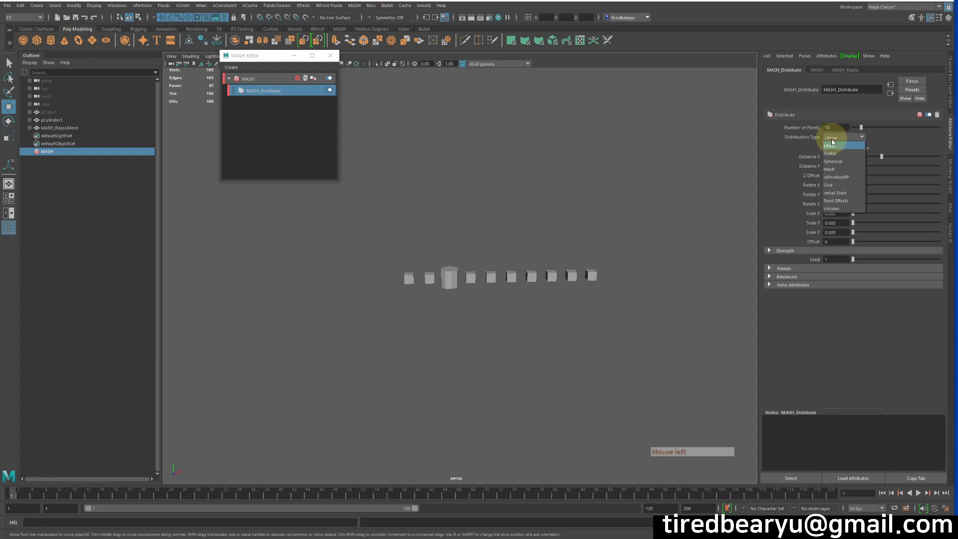
{"action": "left_click", "coordinate": [841, 210]}
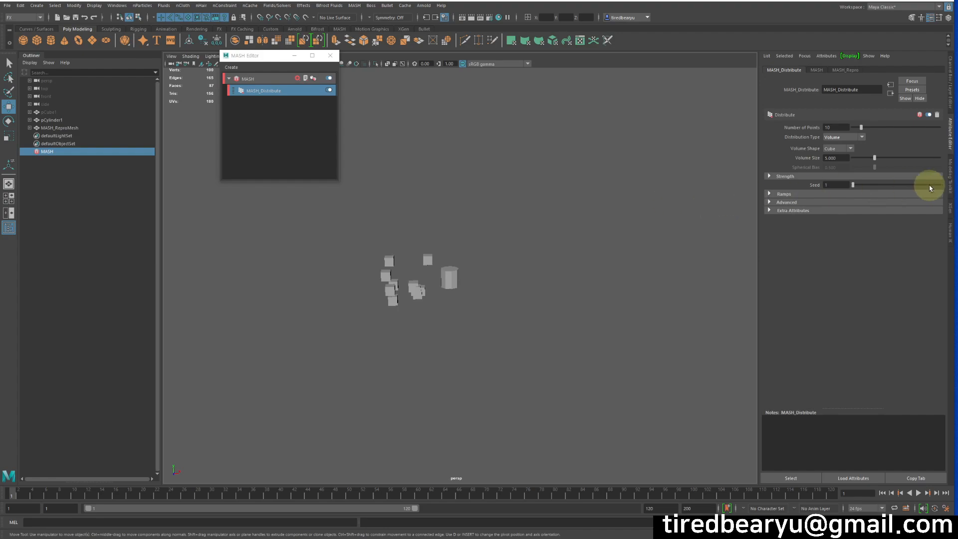
Step: Set the Volume Shape of the distribution to Sphere
{"action": "left_click", "coordinate": [838, 150]}
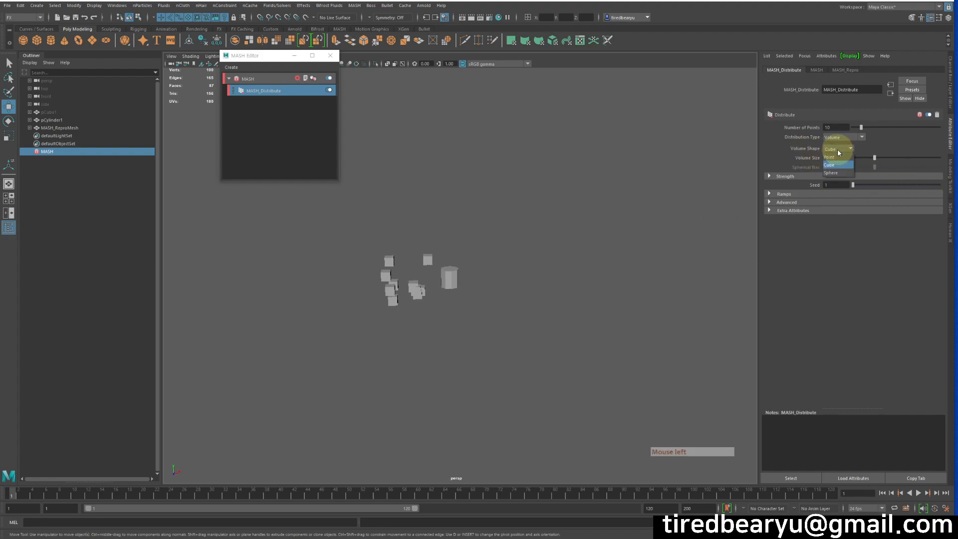
{"action": "left_click", "coordinate": [838, 160]}
{"action": "left_click_drag", "start_coordinate": [506, 196], "coordinate": [513, 197], "text": "alt"}
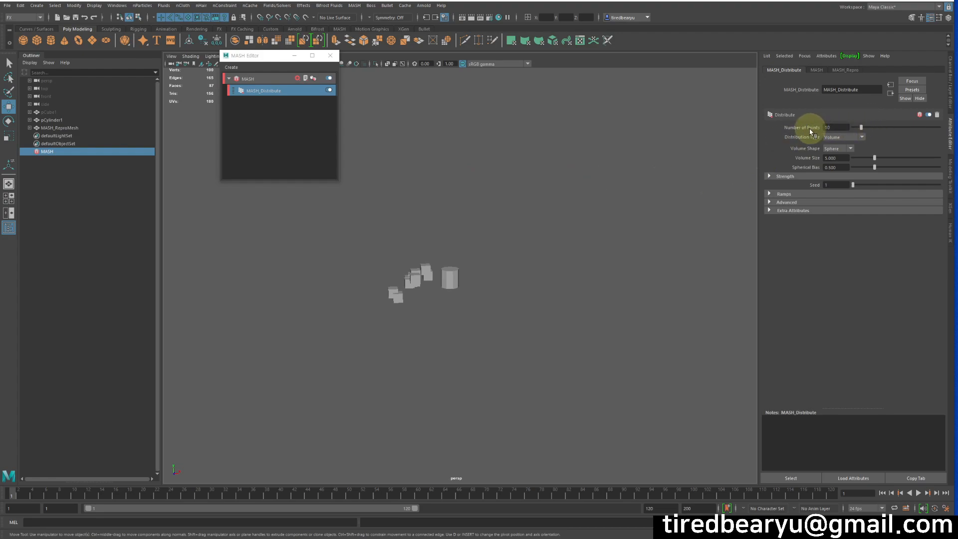
Step: Try a higher Number of Points, reduce it to 0 and set a key on it at frame 1
{"action": "left_click_drag", "start_coordinate": [861, 127], "coordinate": [941, 140]}
{"action": "left_click_drag", "start_coordinate": [499, 199], "coordinate": [543, 175], "text": "alt"}
{"action": "left_click_drag", "start_coordinate": [880, 127], "coordinate": [781, 117]}
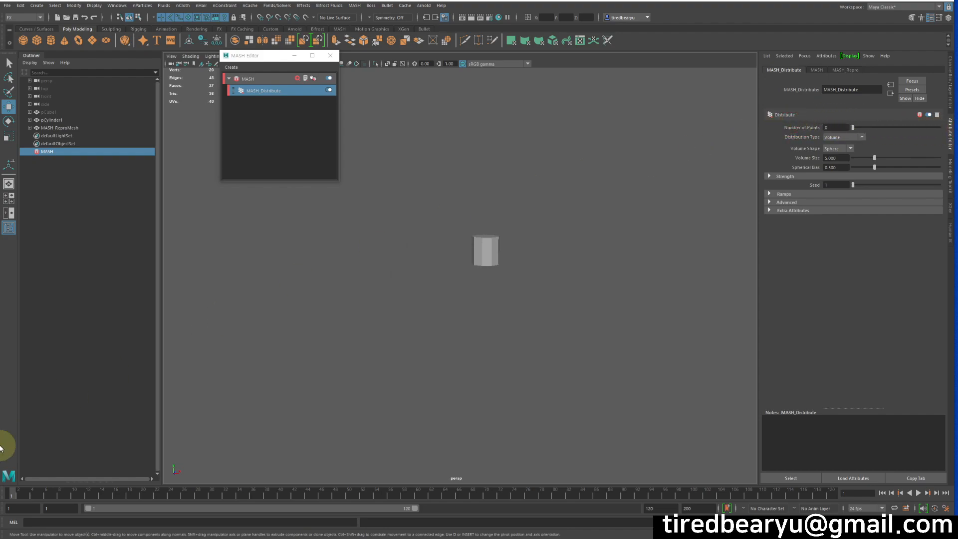
{"action": "right_click", "coordinate": [824, 128]}
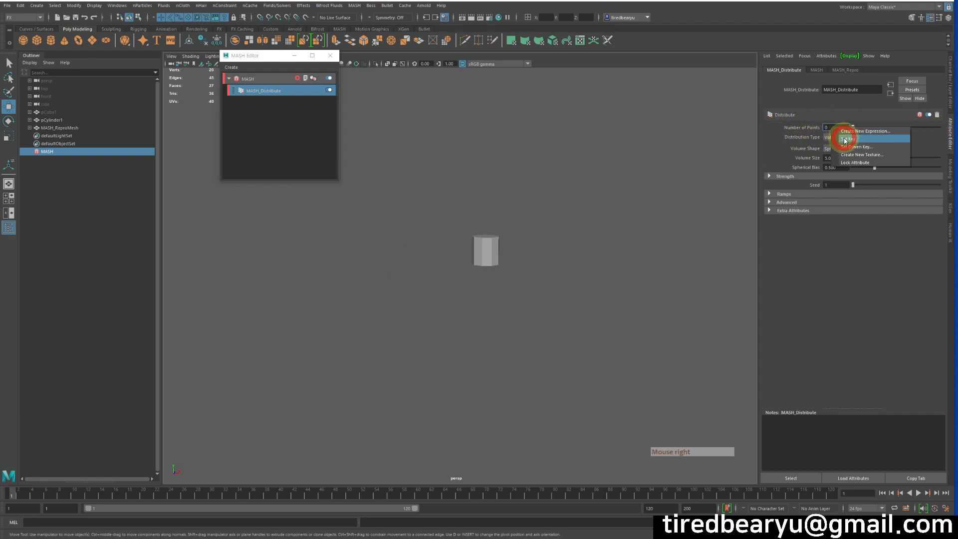
{"action": "left_click", "coordinate": [844, 140]}
Step: At frame 120, raise Number of Points to 100 and key it, and return to the start of the timeline
{"action": "left_click", "coordinate": [830, 494]}
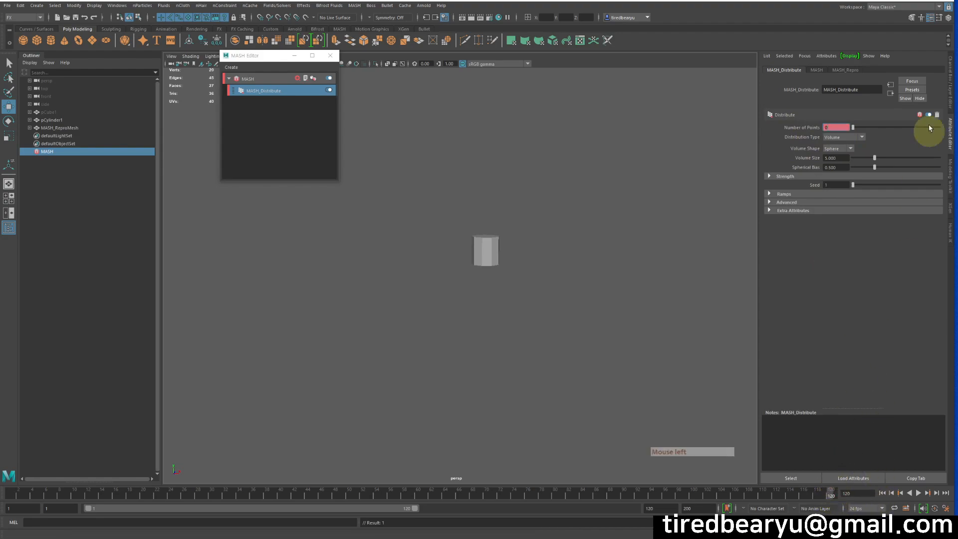
{"action": "left_click_drag", "start_coordinate": [853, 127], "coordinate": [950, 127]}
{"action": "right_click", "coordinate": [832, 127]}
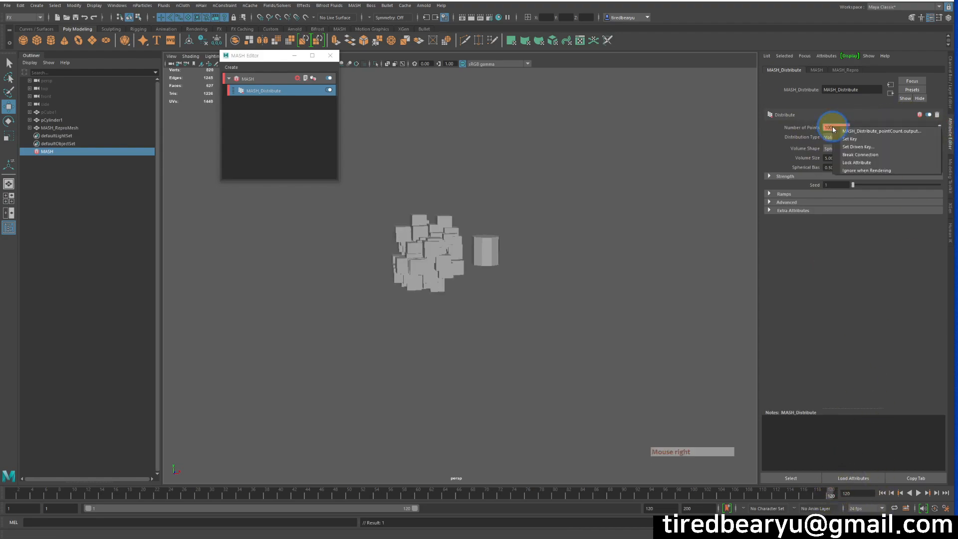
{"action": "left_click", "coordinate": [848, 138]}
{"action": "left_click", "coordinate": [900, 492]}
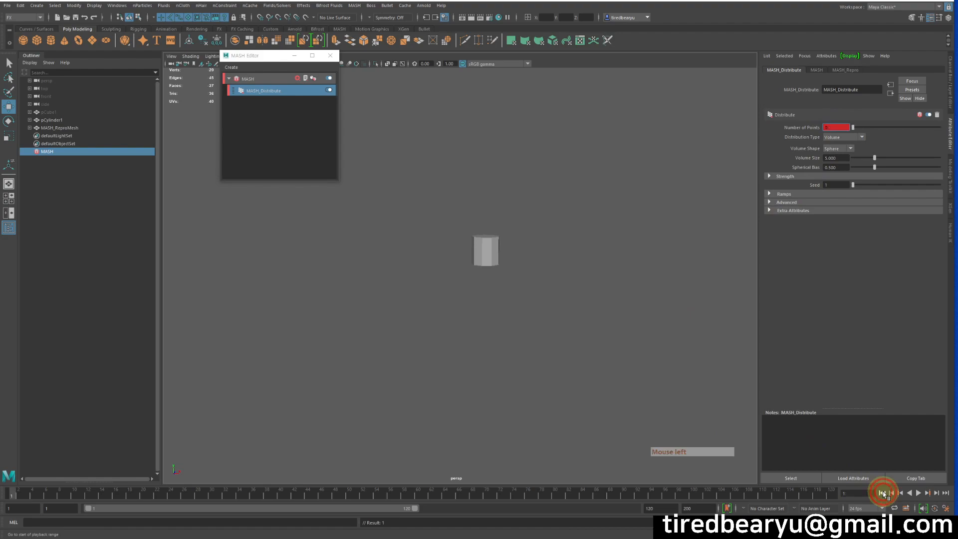
Step: Play the animation from the start to check how the cube instances accumulate in the spherical volume
{"action": "left_click", "coordinate": [900, 493]}
{"action": "left_click", "coordinate": [918, 493]}
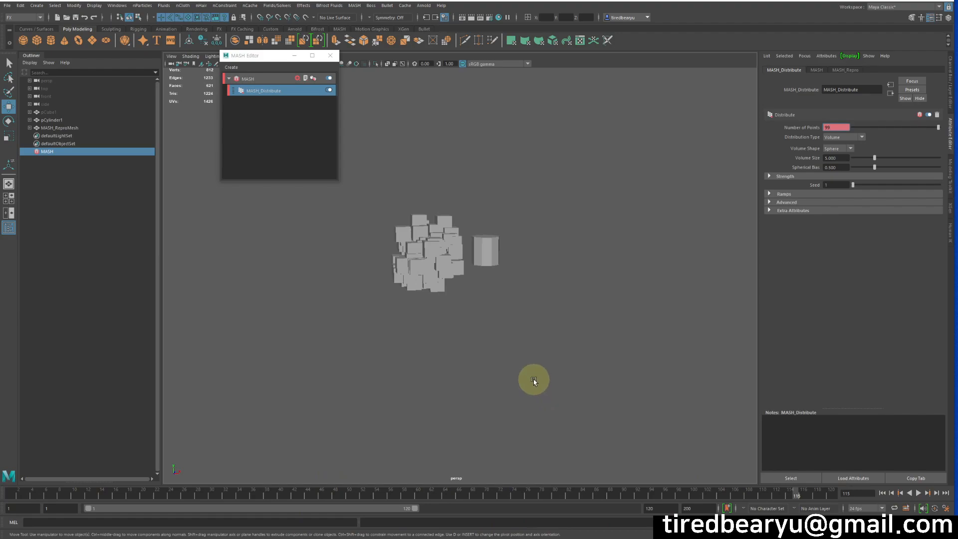
{"action": "left_click_drag", "start_coordinate": [522, 309], "coordinate": [511, 299], "text": "alt"}
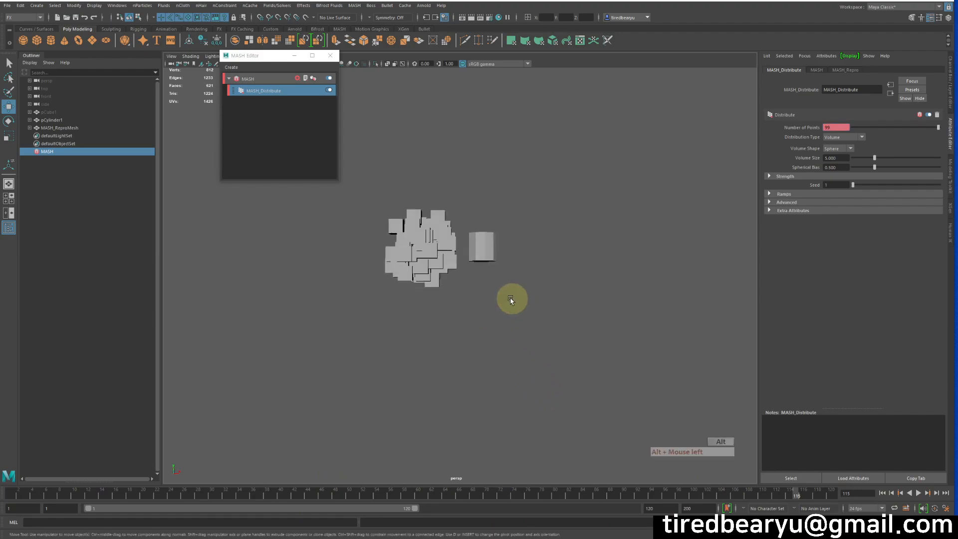
{"action": "right_click_drag", "start_coordinate": [510, 299], "coordinate": [487, 287], "text": "alt"}
Step: Add a Dynamics node to the MASH network of cubes
{"action": "left_click", "coordinate": [266, 80]}
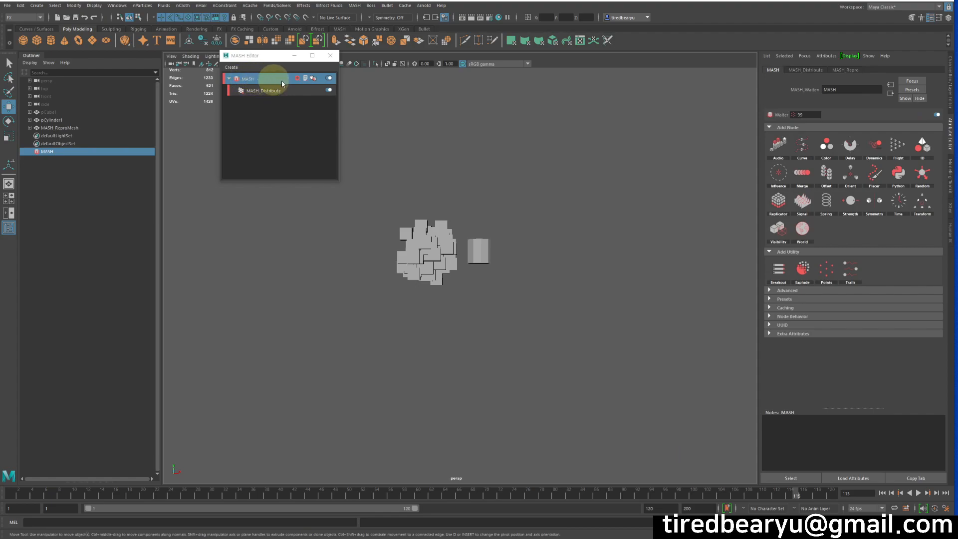
{"action": "left_click", "coordinate": [875, 150]}
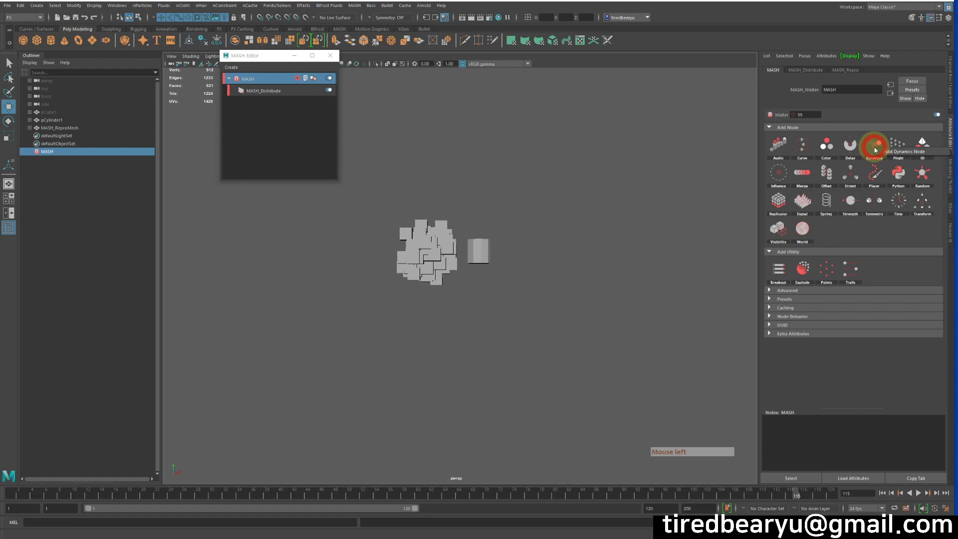
{"action": "left_click", "coordinate": [902, 155]}
{"action": "left_click_drag", "start_coordinate": [565, 254], "coordinate": [562, 251], "text": "alt"}
{"action": "middle_click_drag", "start_coordinate": [562, 251], "coordinate": [611, 198], "text": "alt"}
{"action": "right_click_drag", "start_coordinate": [611, 199], "coordinate": [597, 166], "text": "alt"}
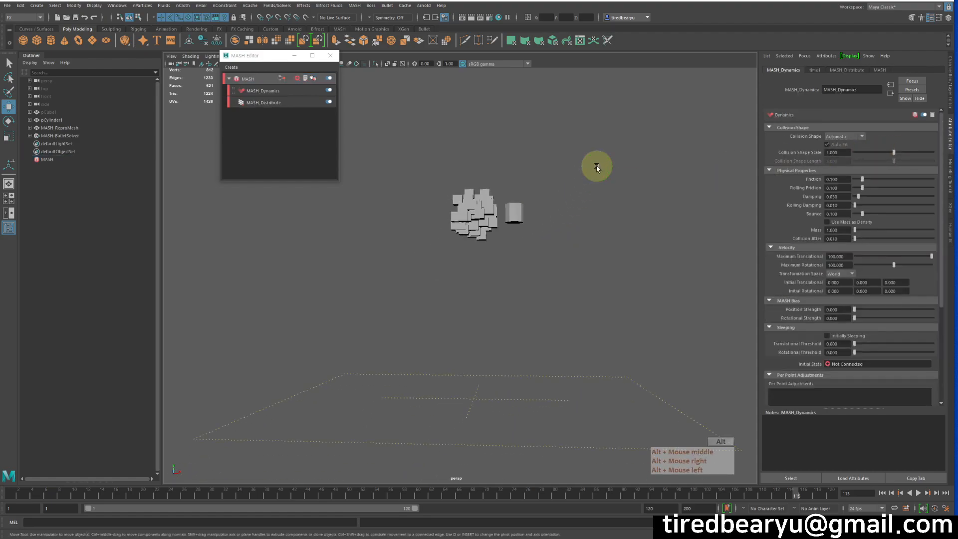
Step: Play the dynamics simulation from the first frame to watch the cubes fall onto the ground
{"action": "left_click", "coordinate": [882, 493]}
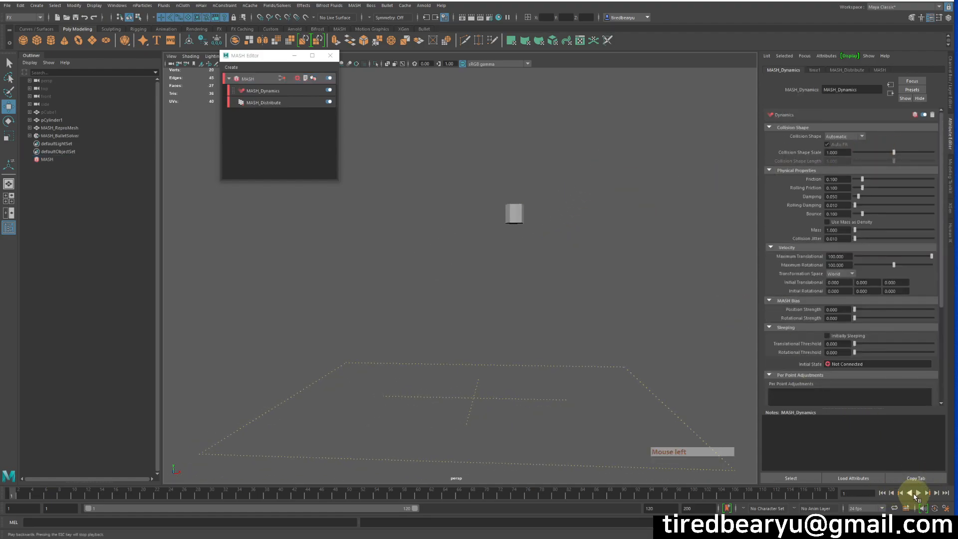
{"action": "left_click", "coordinate": [919, 494]}
{"action": "left_click_drag", "start_coordinate": [648, 384], "coordinate": [626, 367], "text": "alt"}
{"action": "left_click", "coordinate": [919, 493]}
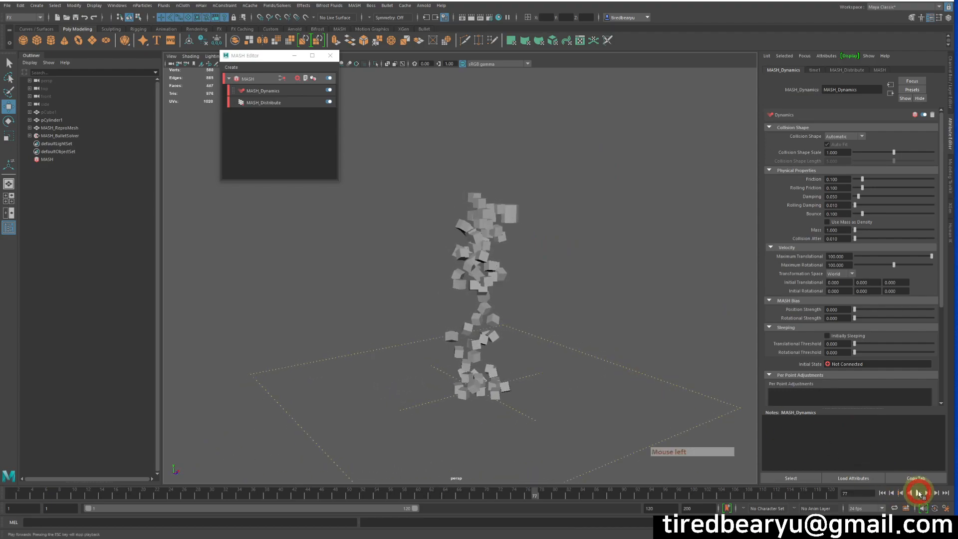
{"action": "left_click", "coordinate": [918, 493]}
{"action": "left_click_drag", "start_coordinate": [660, 408], "coordinate": [655, 402], "text": "alt"}
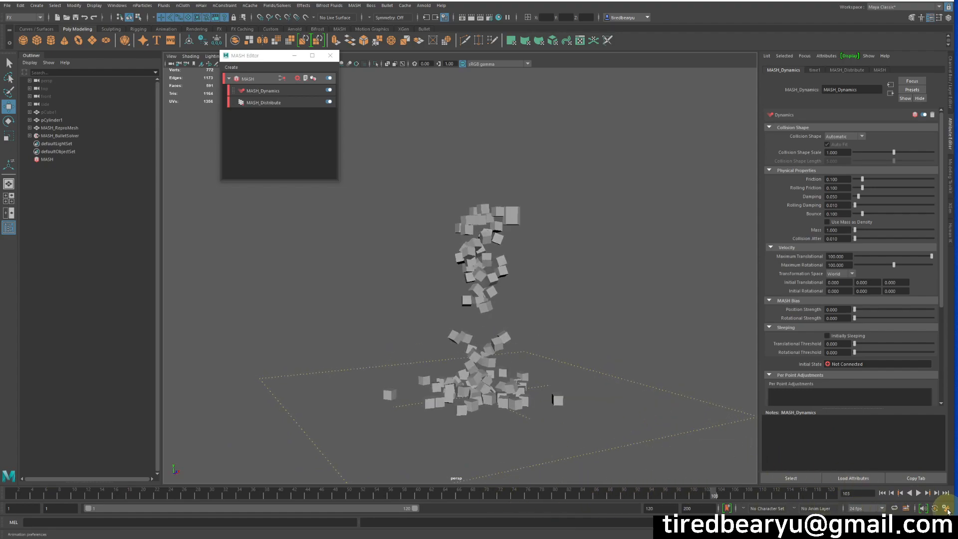
Step: Make sure Playback speed is Play every frame in the Time Slider preferences and save them
{"action": "left_click", "coordinate": [946, 509]}
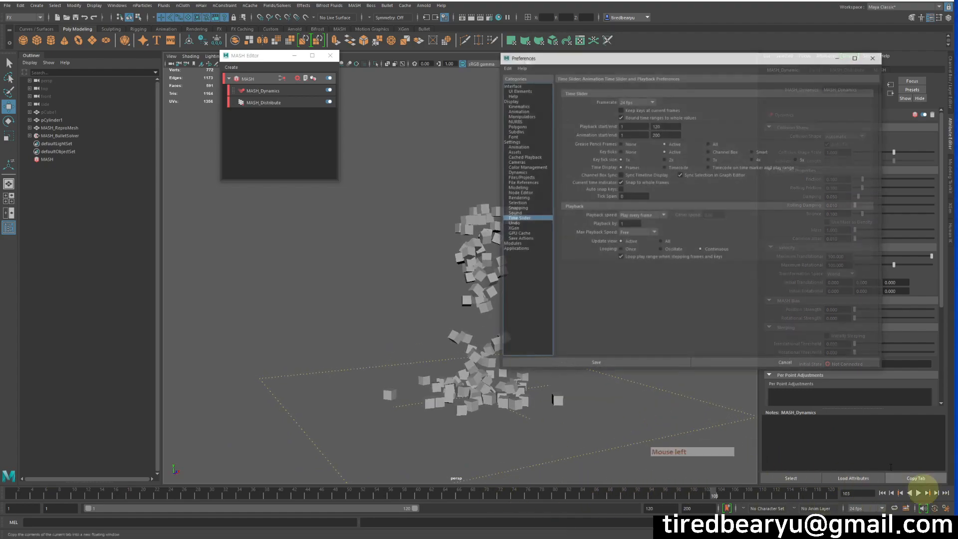
{"action": "left_click", "coordinate": [654, 219]}
{"action": "left_click", "coordinate": [654, 218]}
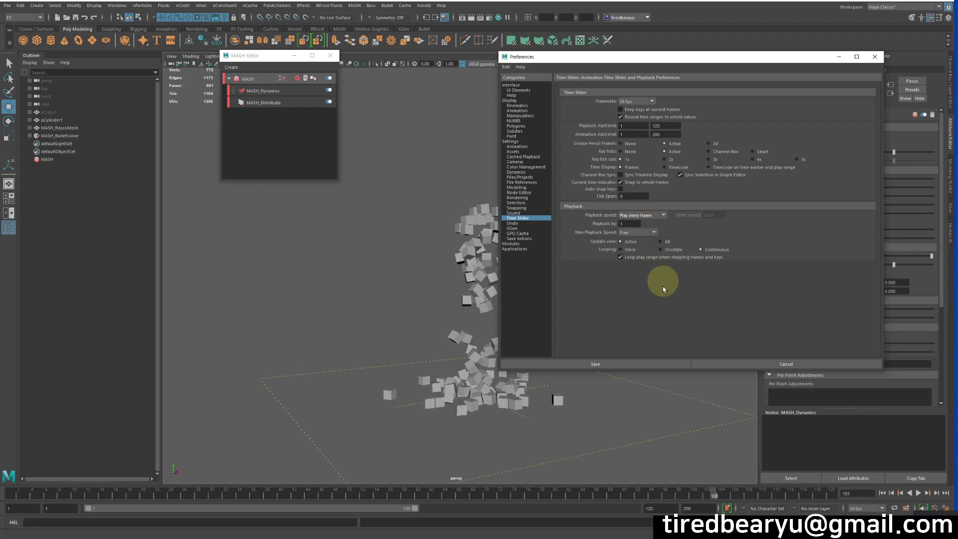
{"action": "left_click", "coordinate": [630, 364]}
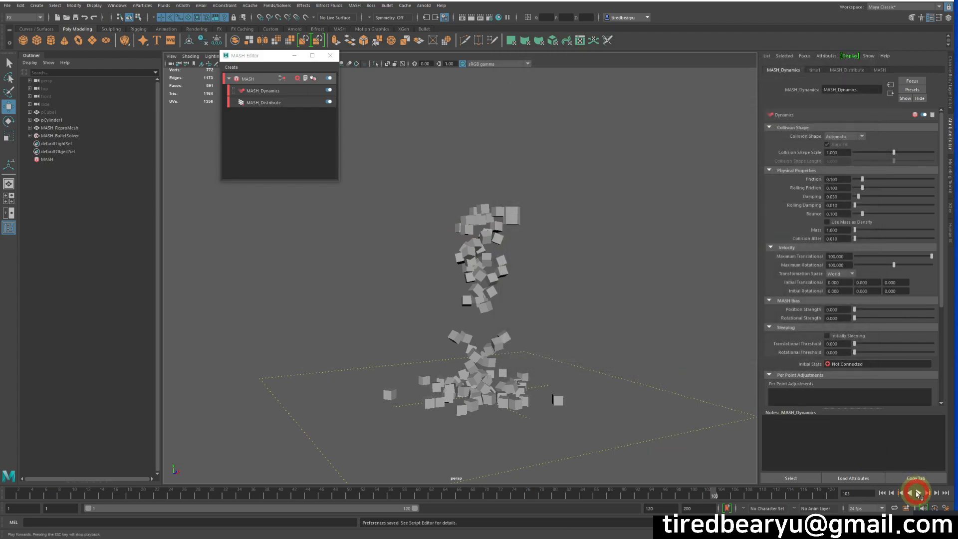
Step: Replay the falling-cube simulation from the start and inspect the pile from several angles
{"action": "left_click", "coordinate": [917, 492]}
{"action": "left_click", "coordinate": [917, 492]}
{"action": "middle_click_drag", "start_coordinate": [581, 351], "coordinate": [563, 318], "text": "alt"}
{"action": "left_click_drag", "start_coordinate": [564, 320], "coordinate": [511, 296], "text": "alt"}
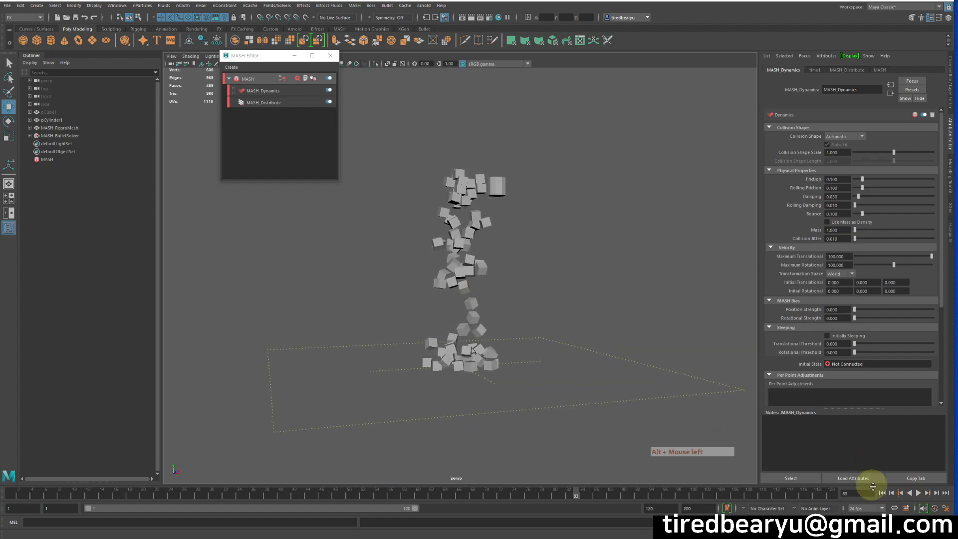
{"action": "left_click", "coordinate": [880, 493]}
{"action": "left_click", "coordinate": [917, 493]}
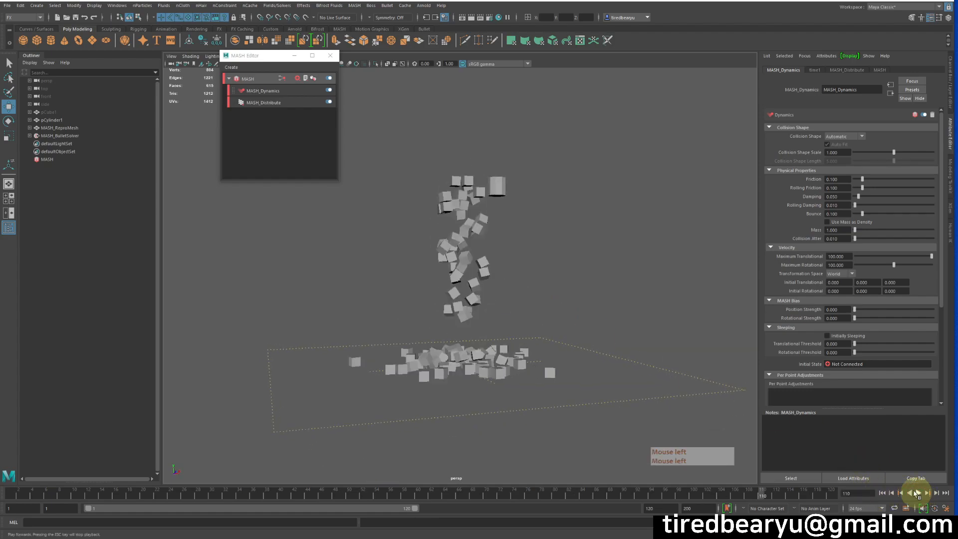
{"action": "right_click_drag", "start_coordinate": [568, 346], "coordinate": [584, 313], "text": "alt"}
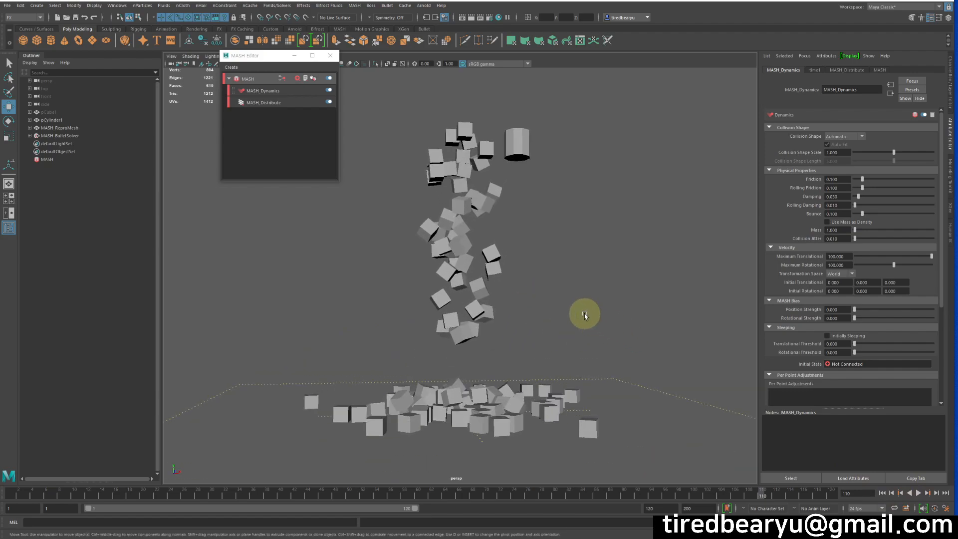
Step: Add a Random node to the MASH network, with Position X, Y and Z at 0 and Rotation X, Y and Z at 100
{"action": "left_click", "coordinate": [257, 80]}
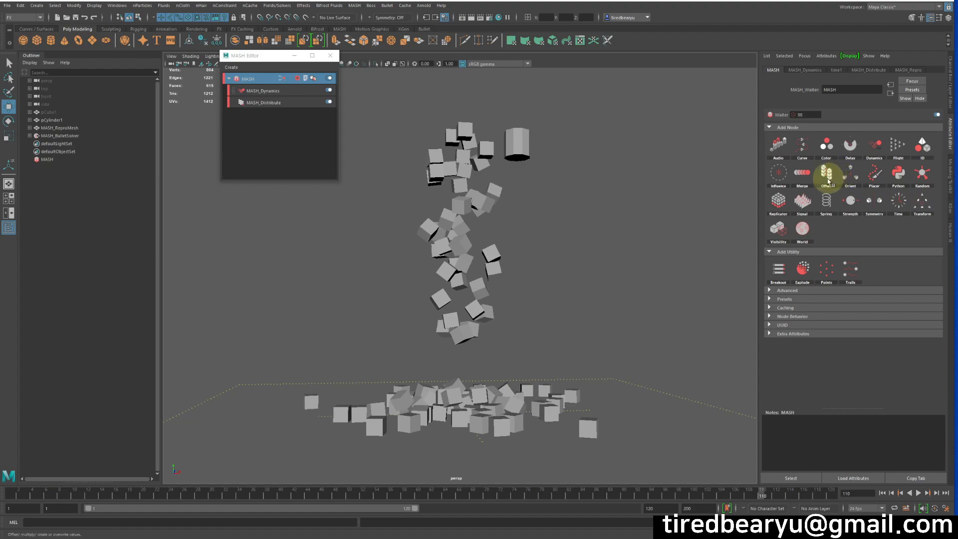
{"action": "left_click", "coordinate": [922, 173]}
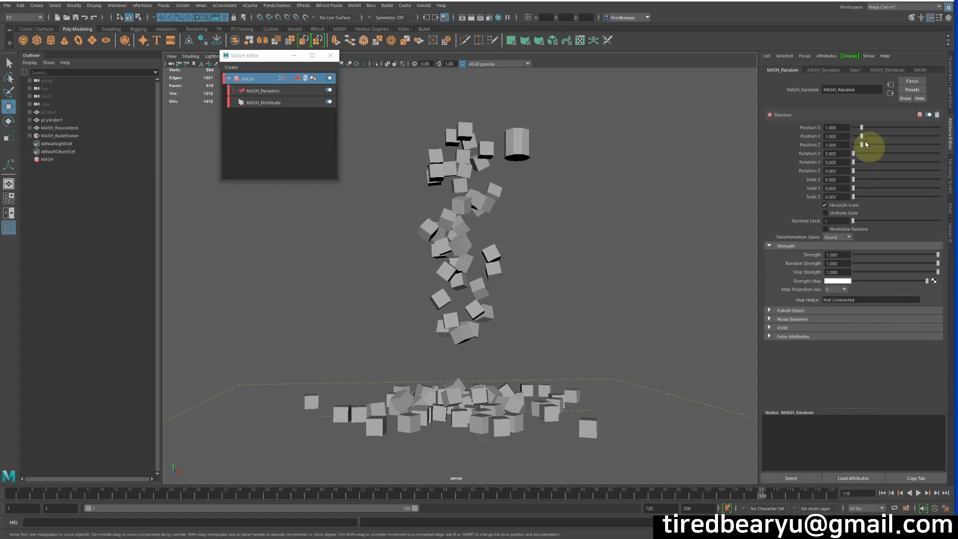
{"action": "left_click_drag", "start_coordinate": [861, 127], "coordinate": [834, 137]}
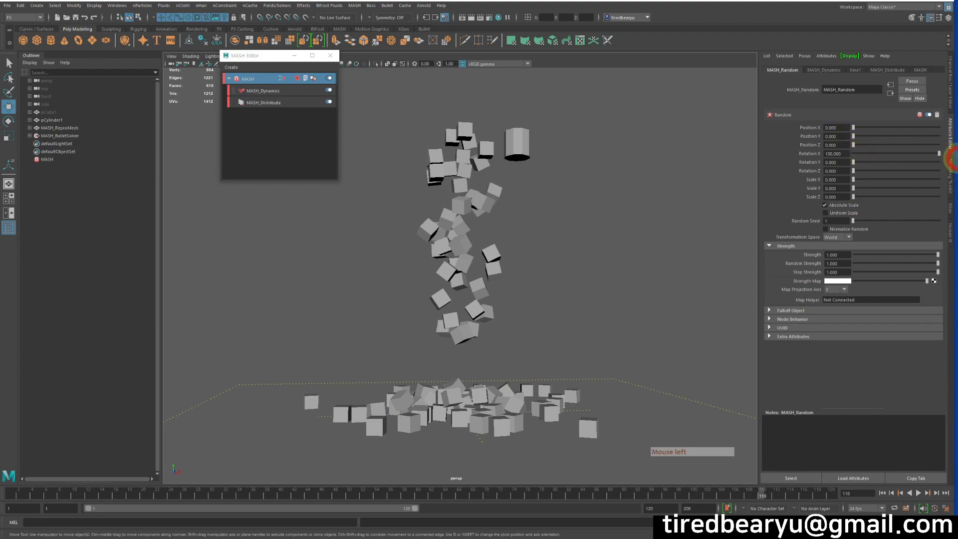
{"action": "left_click_drag", "start_coordinate": [871, 162], "coordinate": [940, 171]}
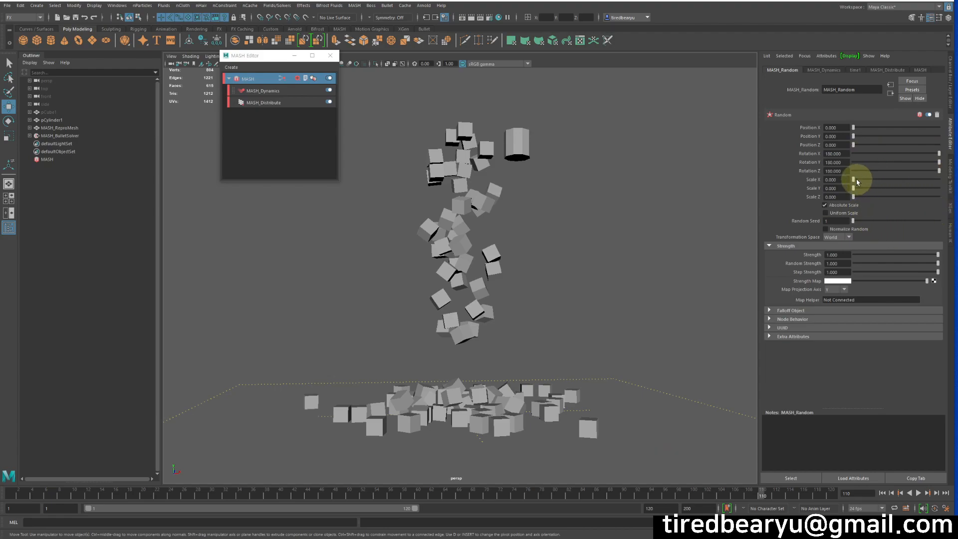
Step: Set the Random node's Scale X to 1.481, Scale Y to 2.130 and Scale Z to 2.361
{"action": "left_click_drag", "start_coordinate": [854, 181], "coordinate": [873, 197]}
{"action": "left_click", "coordinate": [866, 188]}
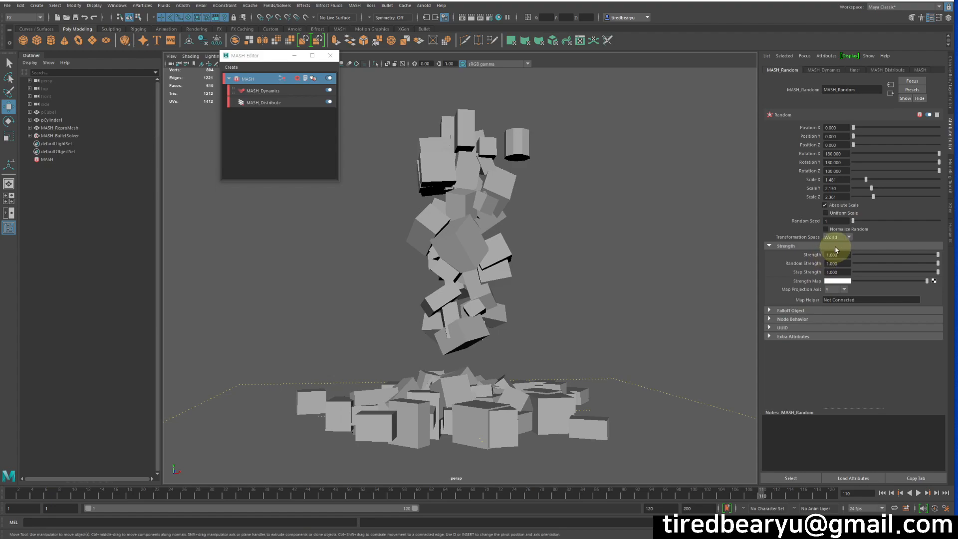
Step: Play the simulation from the start to check the cubes' randomized rotation and scale
{"action": "left_click_drag", "start_coordinate": [679, 240], "coordinate": [643, 253], "text": "alt"}
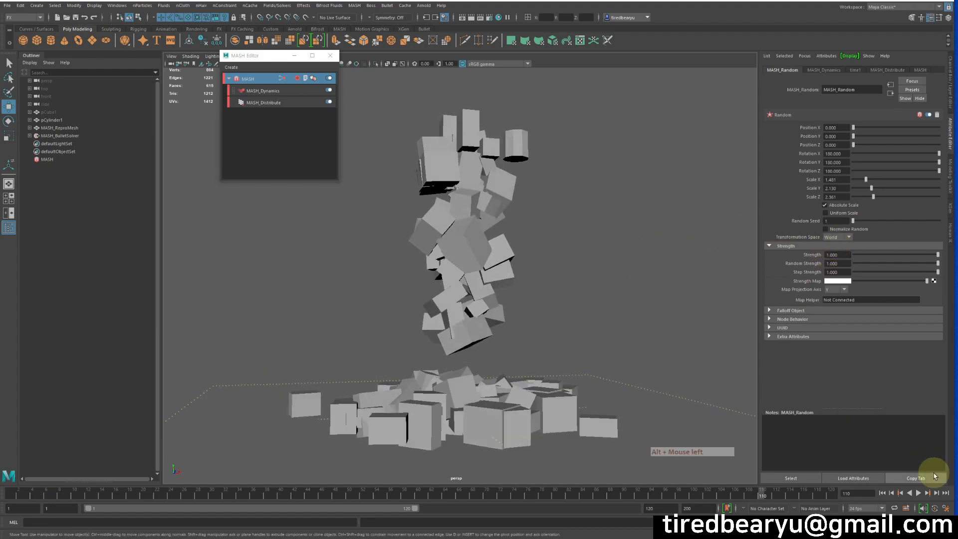
{"action": "left_click", "coordinate": [882, 493]}
{"action": "left_click", "coordinate": [916, 494]}
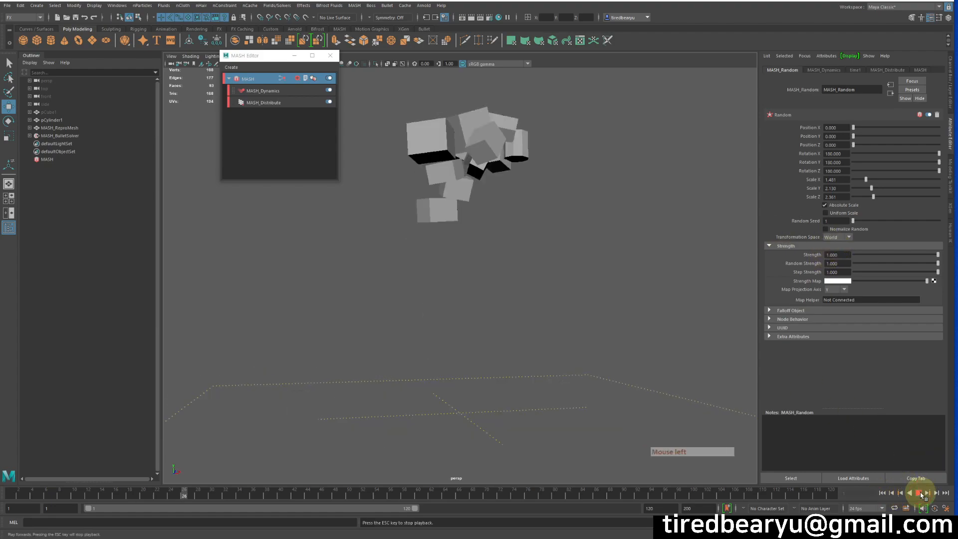
{"action": "mouse_move", "coordinate": [648, 369]}
{"action": "left_mouse_down", "text": "alt"}
{"action": "mouse_move", "coordinate": [727, 377]}
{"action": "mouse_move", "coordinate": [648, 367]}
{"action": "left_mouse_up", "text": "alt"}
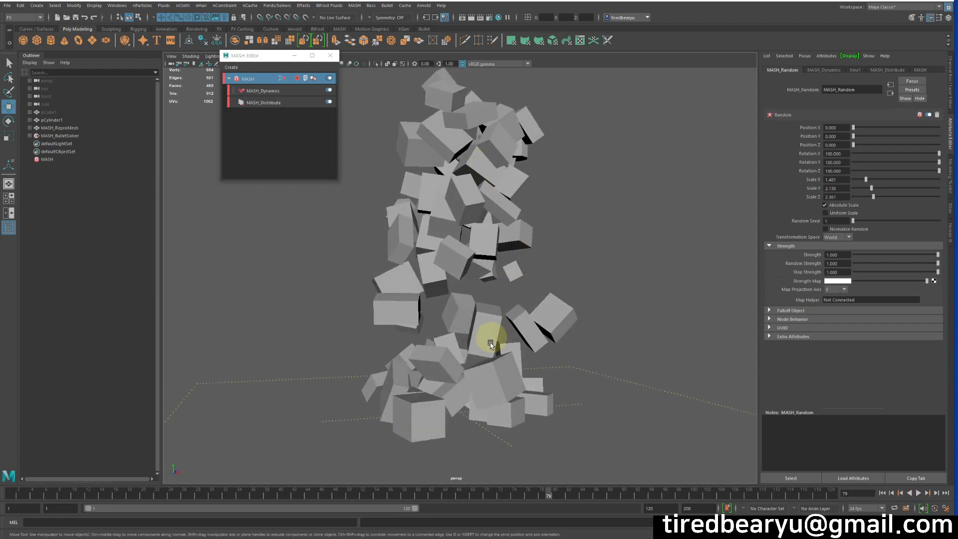
Step: Select the source cube pCube1 and scale it down uniformly
{"action": "left_click", "coordinate": [60, 112]}
{"action": "key", "text": "r"}
{"action": "mouse_move", "coordinate": [609, 197]}
{"action": "middle_mouse_down"}
{"action": "mouse_move", "coordinate": [631, 203]}
{"action": "mouse_move", "coordinate": [620, 207]}
{"action": "middle_mouse_up"}
{"action": "left_click_drag", "start_coordinate": [620, 208], "coordinate": [582, 212], "text": "alt"}
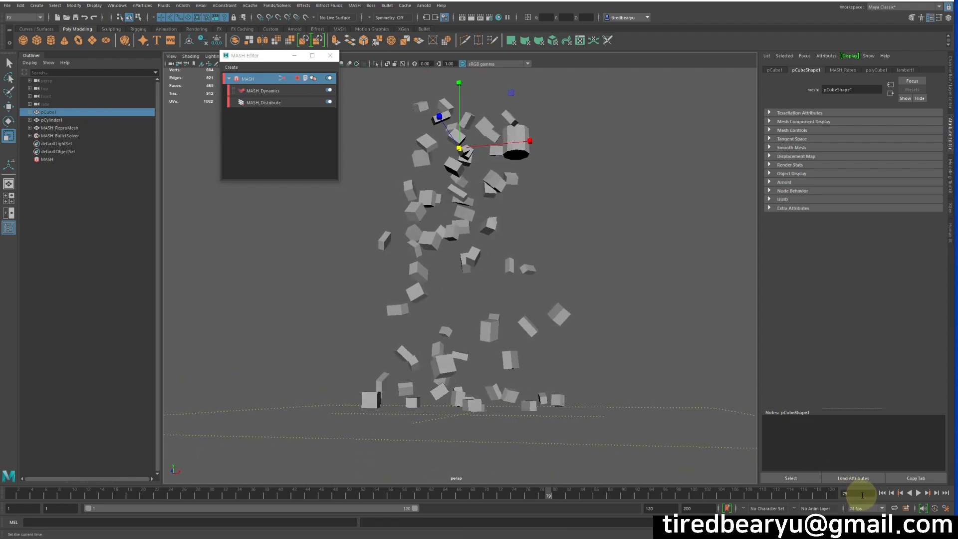
Step: Replay the simulation with the smaller cubes and examine it from different angles
{"action": "left_click", "coordinate": [882, 492]}
{"action": "left_click", "coordinate": [908, 493]}
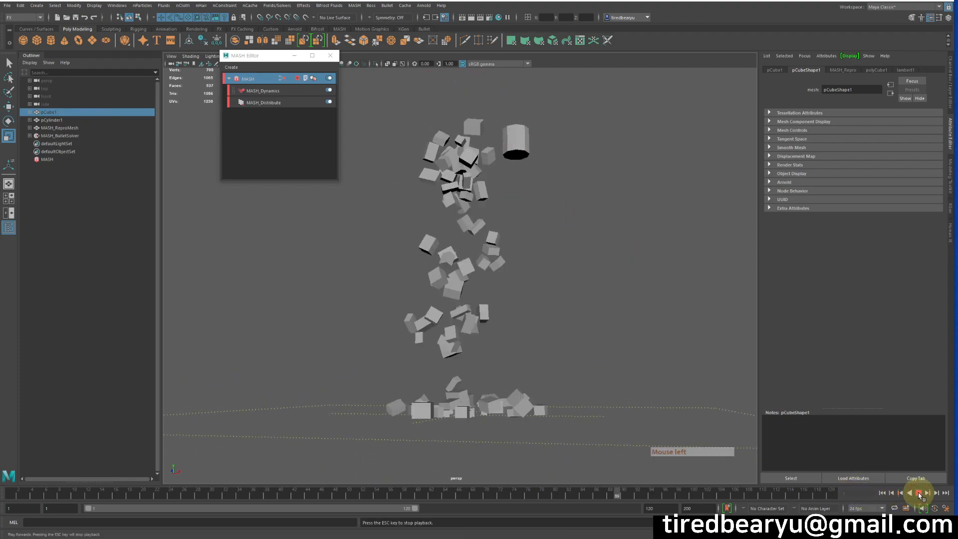
{"action": "left_click_drag", "start_coordinate": [627, 370], "coordinate": [588, 316], "text": "alt"}
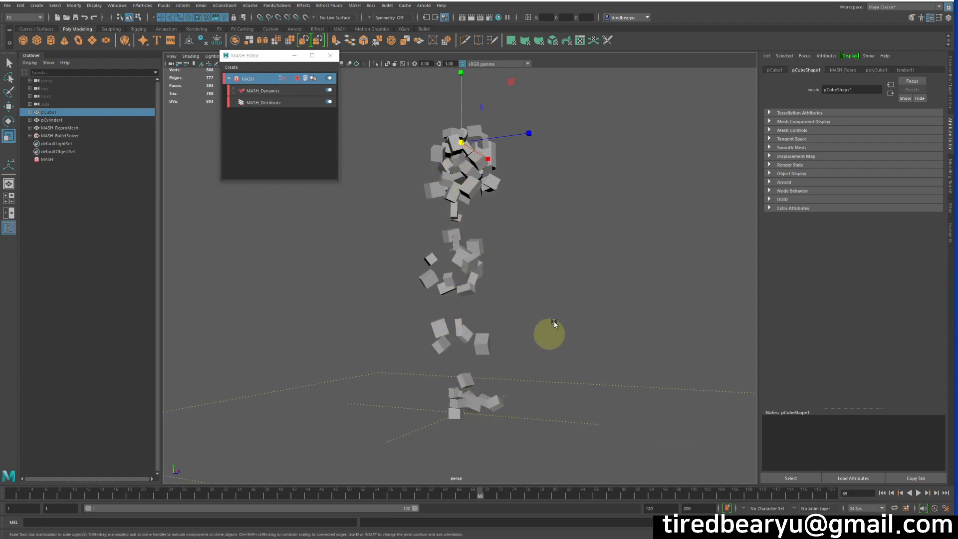
{"action": "mouse_move", "coordinate": [592, 288]}
{"action": "left_mouse_down", "text": "alt"}
{"action": "mouse_move", "coordinate": [469, 280]}
{"action": "mouse_move", "coordinate": [468, 289]}
{"action": "mouse_move", "coordinate": [537, 292]}
{"action": "mouse_move", "coordinate": [575, 284]}
{"action": "left_mouse_up", "text": "alt"}
{"action": "left_click_drag", "start_coordinate": [552, 160], "coordinate": [531, 166], "text": "alt"}
Step: Select the cylinder and create a second MASH network from it
{"action": "left_click", "coordinate": [527, 133]}
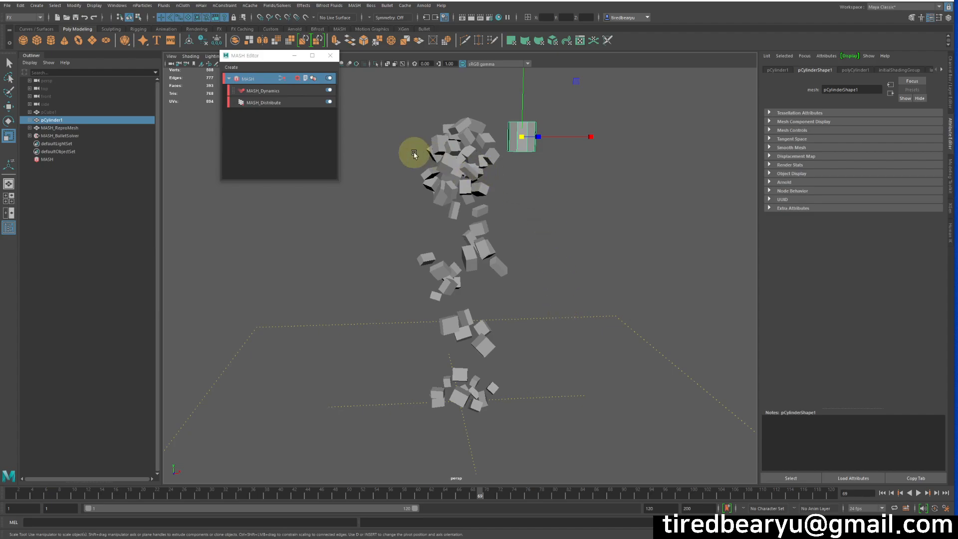
{"action": "left_click", "coordinate": [231, 67]}
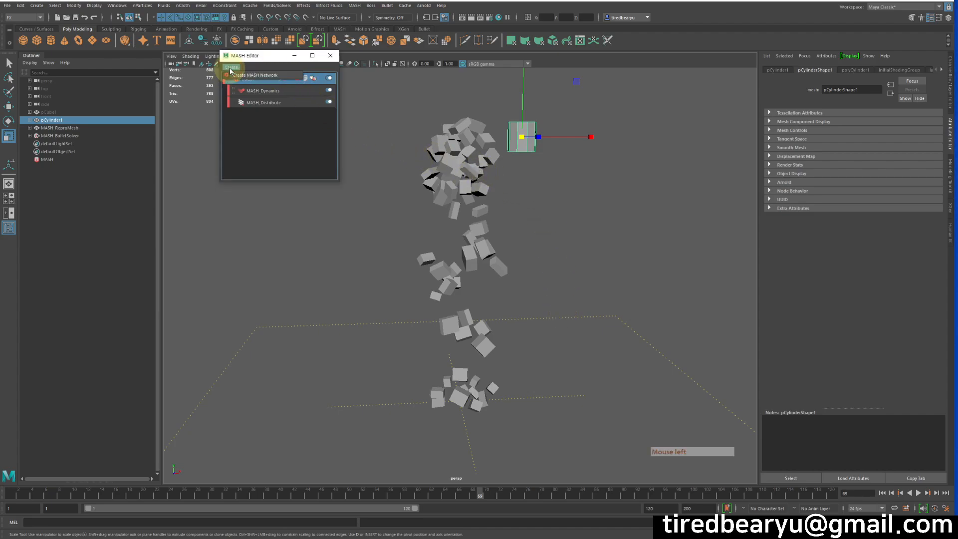
{"action": "left_click", "coordinate": [239, 75]}
{"action": "mouse_move", "coordinate": [560, 143]}
{"action": "left_mouse_down", "text": "alt"}
{"action": "mouse_move", "coordinate": [573, 171]}
{"action": "mouse_move", "coordinate": [549, 145]}
{"action": "left_mouse_up", "text": "alt"}
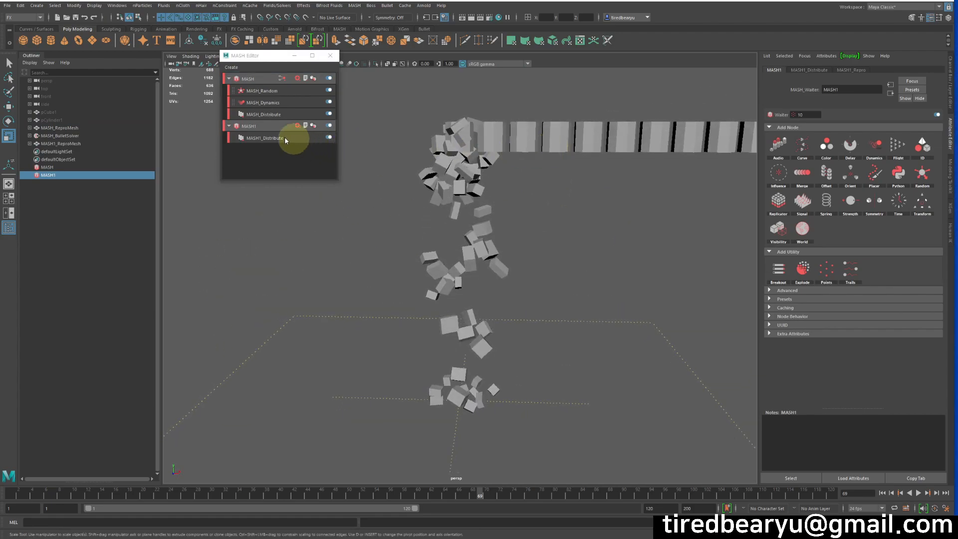
Step: Add an Offset node to the MASH1 network and set its Offset Position Y to -20
{"action": "left_click", "coordinate": [263, 129]}
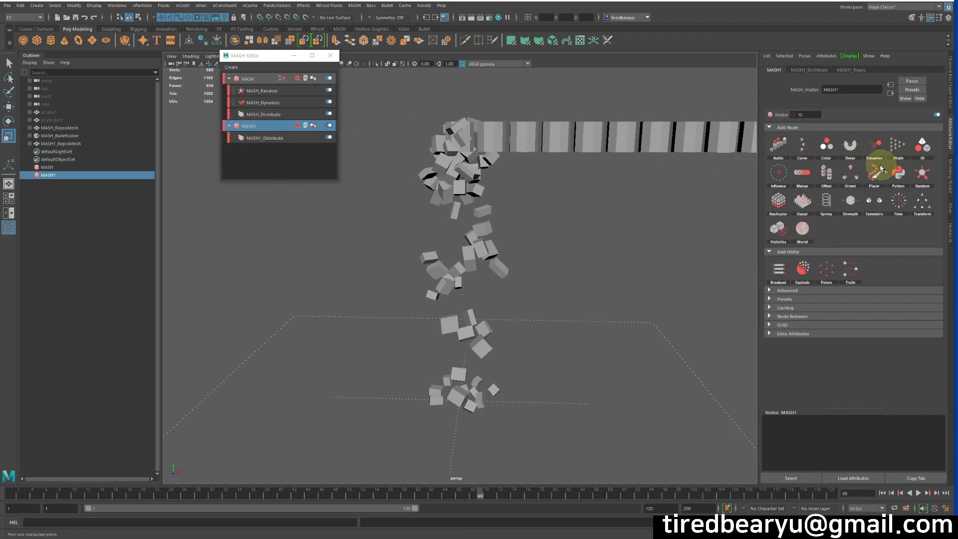
{"action": "left_click", "coordinate": [827, 174]}
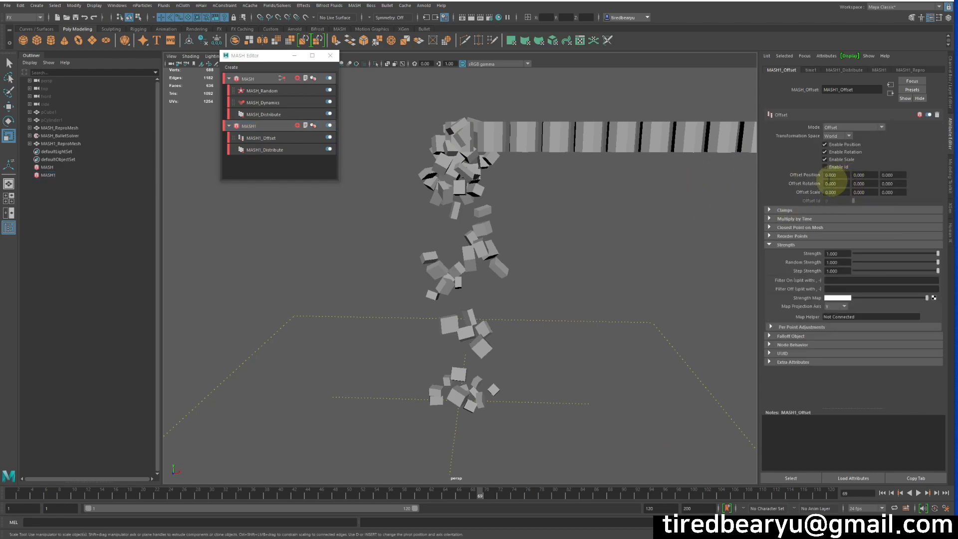
{"action": "left_click", "coordinate": [868, 174]}
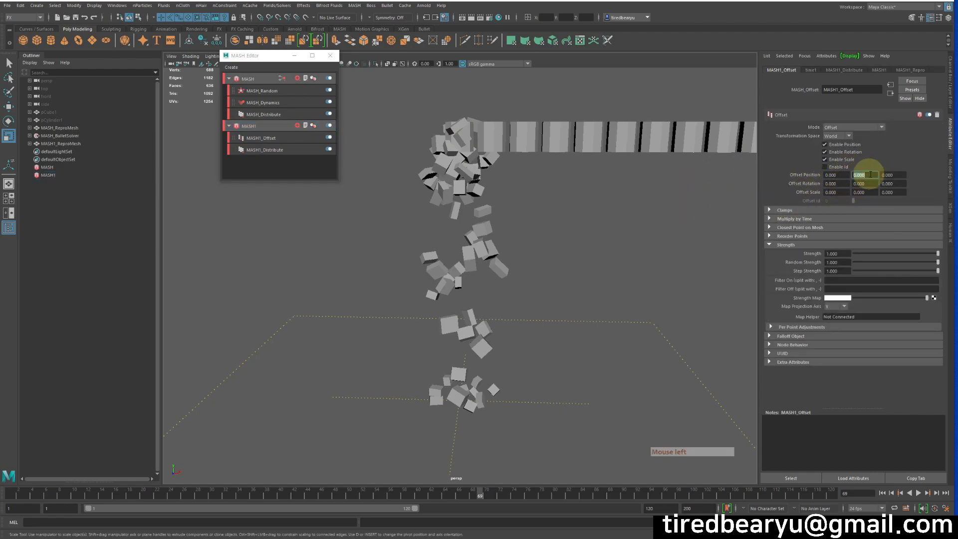
{"action": "type", "text": "-20"}
{"action": "key", "text": "Return"}
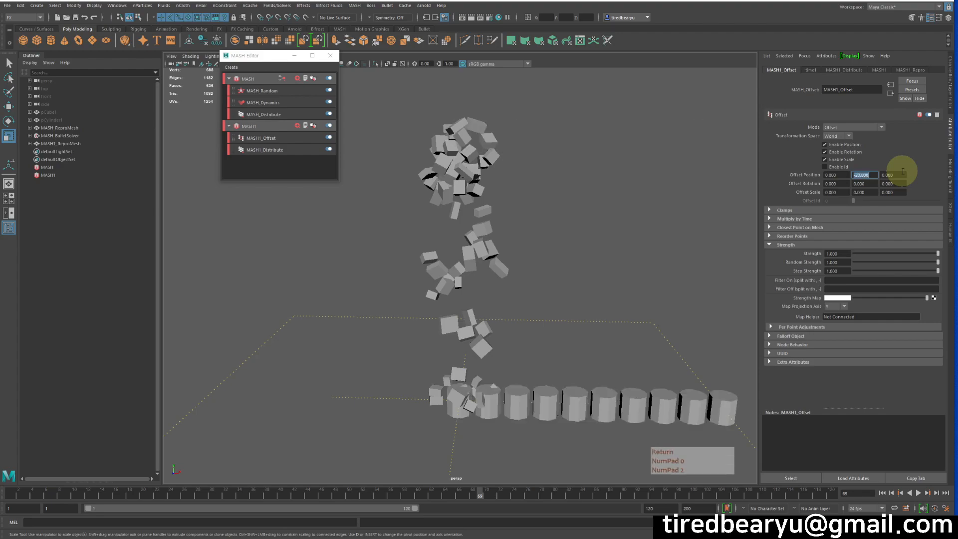
{"action": "left_click_drag", "start_coordinate": [719, 207], "coordinate": [721, 201], "text": "alt"}
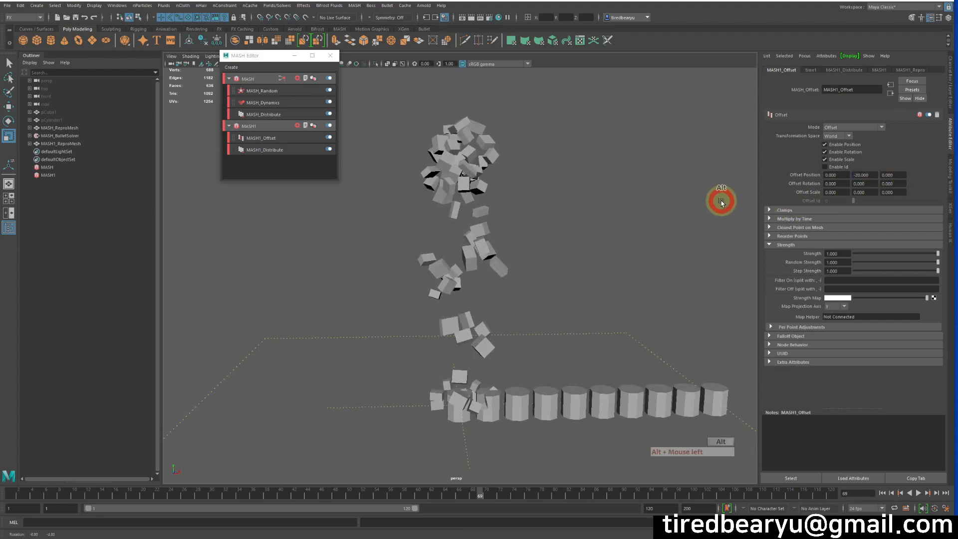
Step: Set the MASH1 Offset node's Offset Position X to -5
{"action": "left_click", "coordinate": [860, 175]}
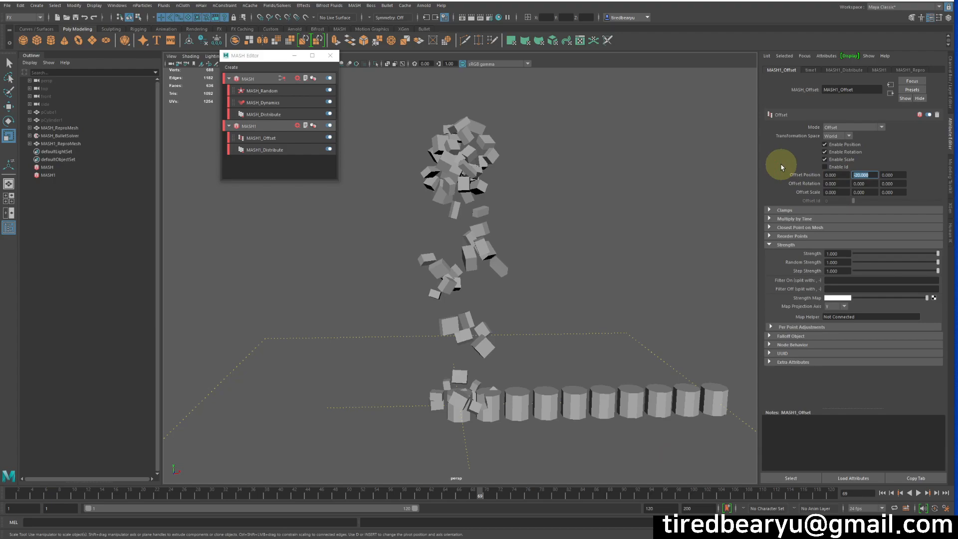
{"action": "left_click", "coordinate": [838, 173]}
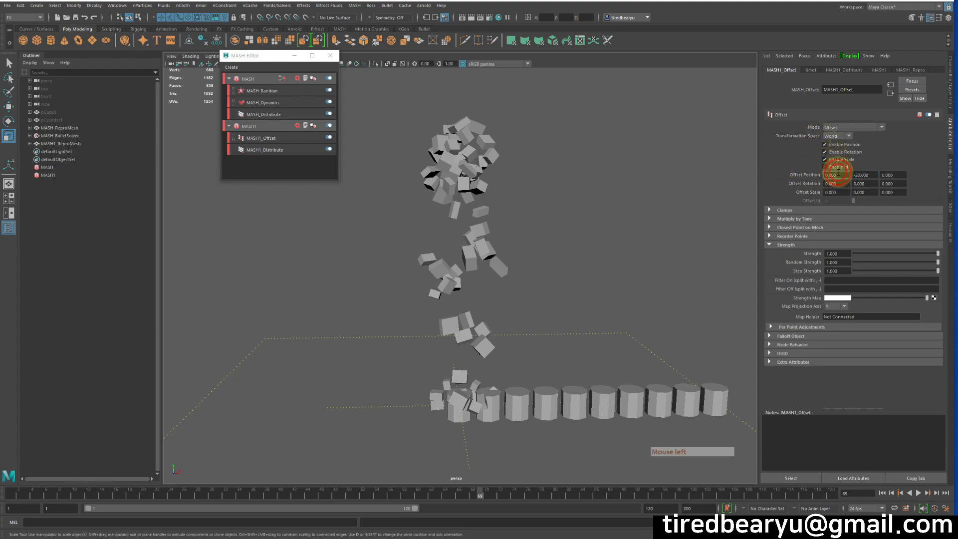
{"action": "type", "text": "-5"}
{"action": "key", "text": "Return"}
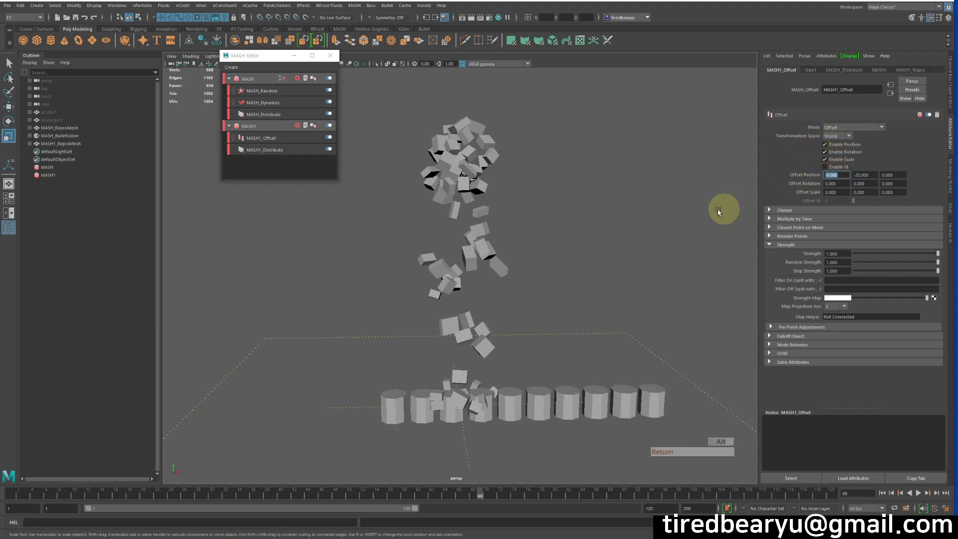
Step: Replay the simulation from the start and examine how the falling cubes meet the row of cylinders from several angles
{"action": "left_click_drag", "start_coordinate": [722, 209], "coordinate": [712, 226], "text": "alt"}
{"action": "middle_click_drag", "start_coordinate": [586, 258], "coordinate": [603, 219], "text": "alt"}
{"action": "left_click_drag", "start_coordinate": [602, 219], "coordinate": [607, 205], "text": "alt"}
{"action": "right_click_drag", "start_coordinate": [595, 202], "coordinate": [616, 192], "text": "alt"}
{"action": "left_click", "coordinate": [882, 492]}
{"action": "left_click", "coordinate": [918, 492]}
{"action": "left_click", "coordinate": [919, 494]}
{"action": "left_click_drag", "start_coordinate": [549, 334], "coordinate": [624, 371], "text": "alt"}
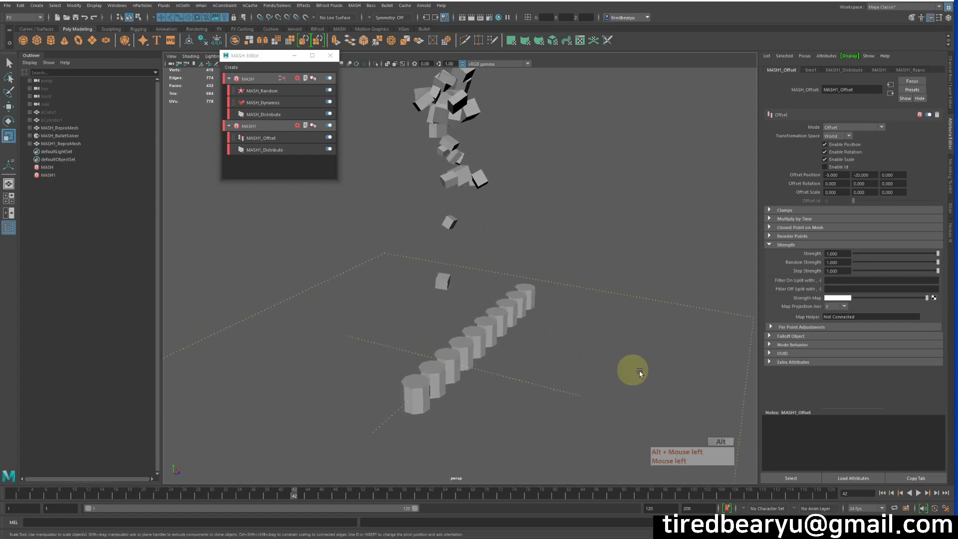
{"action": "left_click", "coordinate": [918, 493]}
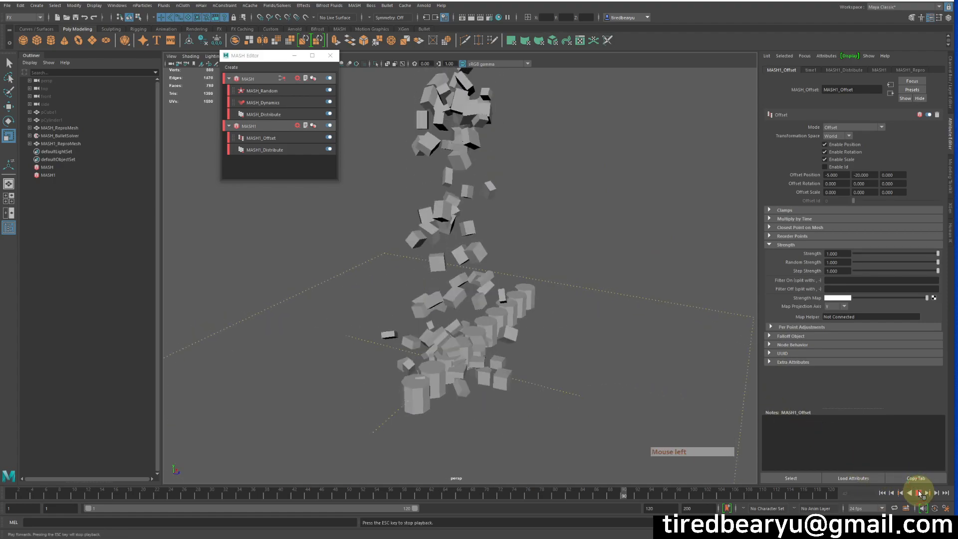
{"action": "mouse_move", "coordinate": [525, 376]}
{"action": "left_mouse_down", "text": "alt"}
{"action": "mouse_move", "coordinate": [577, 370]}
{"action": "mouse_move", "coordinate": [521, 364]}
{"action": "left_mouse_up", "text": "alt"}
{"action": "right_click_drag", "start_coordinate": [522, 363], "coordinate": [663, 252], "text": "alt"}
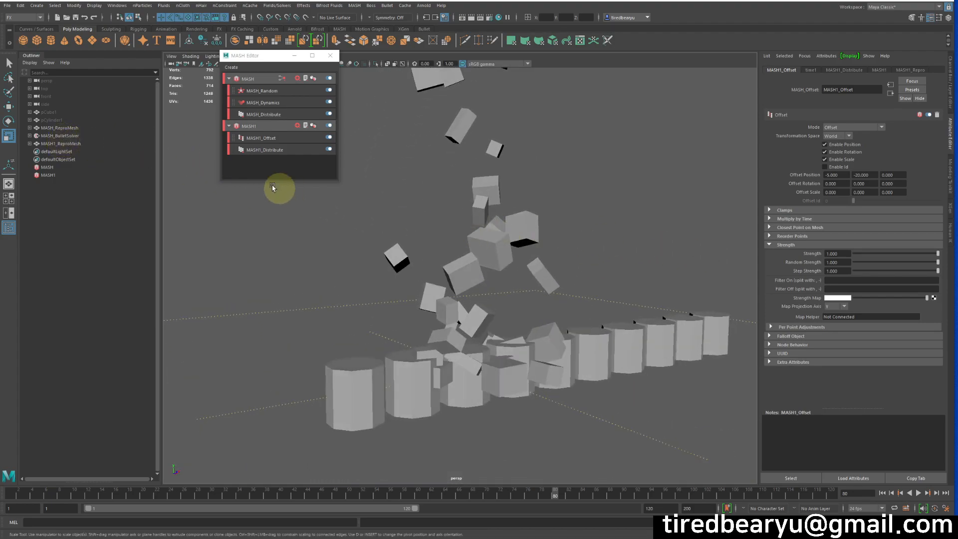
Step: Set the MASH1_Distribute scale to 1.881 in X, 2.477 in Y and 3.073 in Z
{"action": "left_click", "coordinate": [259, 125]}
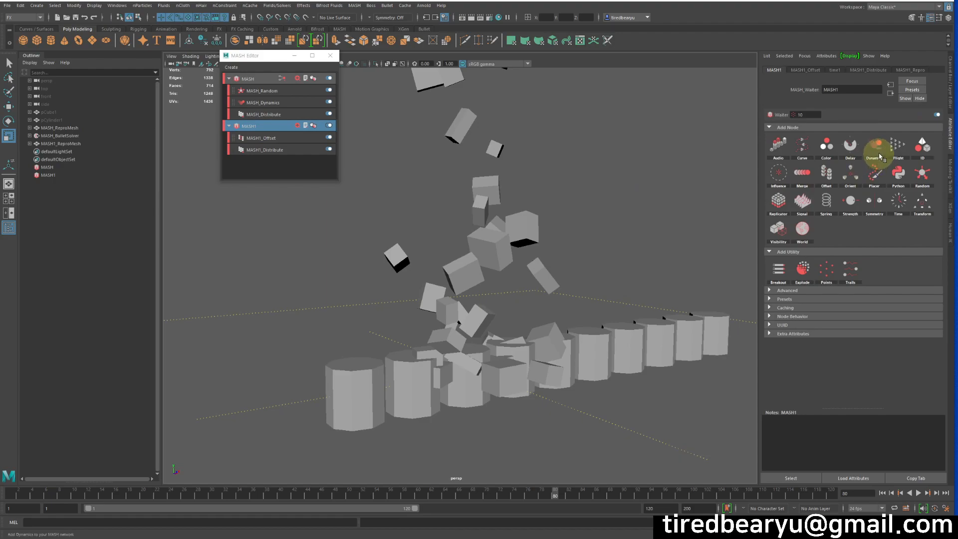
{"action": "left_click_drag", "start_coordinate": [673, 202], "coordinate": [632, 209], "text": "alt"}
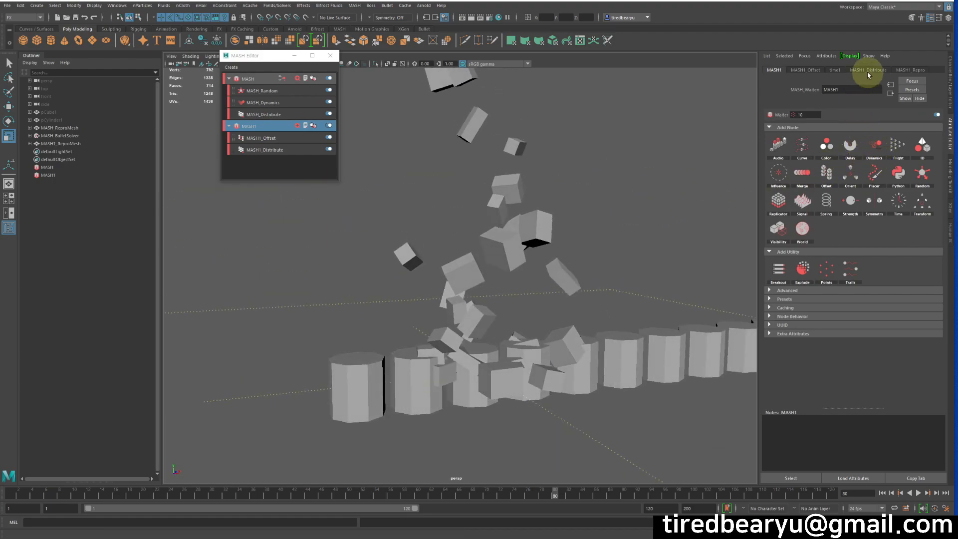
{"action": "left_click", "coordinate": [288, 150]}
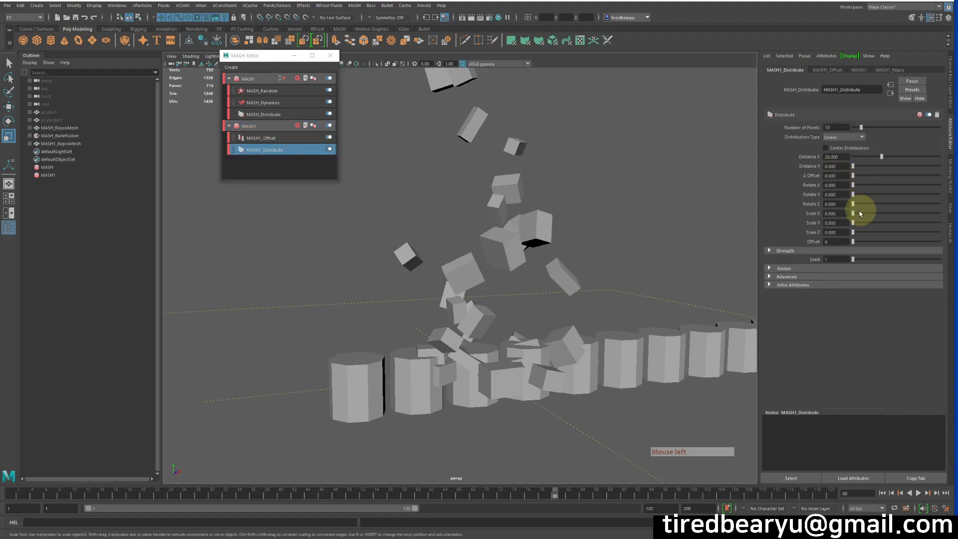
{"action": "left_click_drag", "start_coordinate": [859, 214], "coordinate": [879, 232]}
{"action": "left_click_drag", "start_coordinate": [652, 235], "coordinate": [513, 225], "text": "alt"}
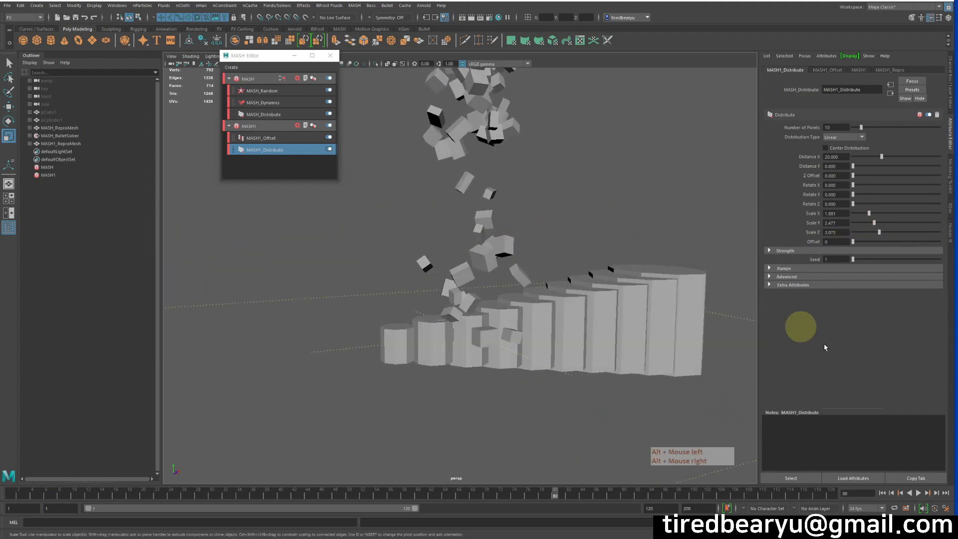
Step: Replay the simulation with the graduated cylinders, checking for collisions, and inspect the Collider Objects of MASH_BulletSolver
{"action": "left_click", "coordinate": [882, 493]}
{"action": "left_click", "coordinate": [918, 493]}
{"action": "left_click", "coordinate": [918, 493]}
{"action": "left_click_drag", "start_coordinate": [579, 389], "coordinate": [530, 387], "text": "alt"}
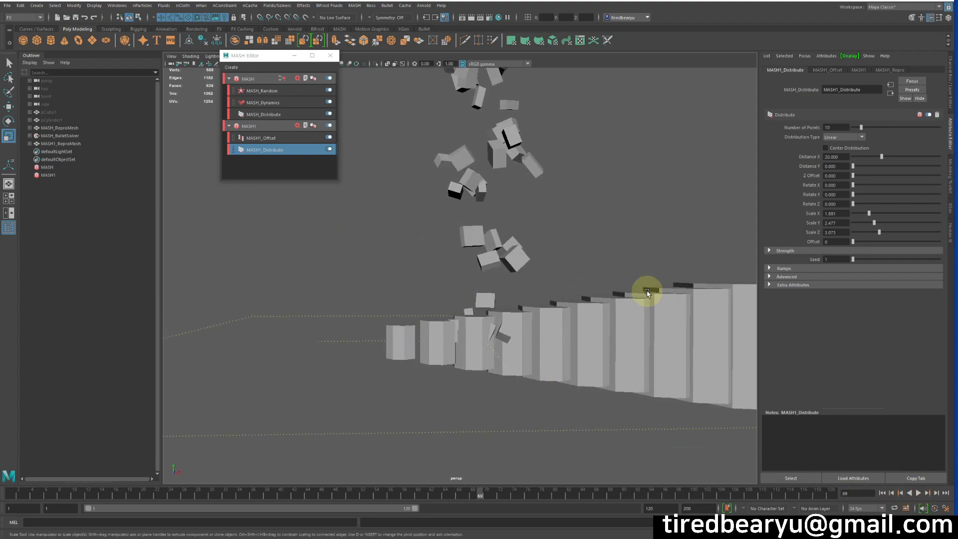
{"action": "left_click_drag", "start_coordinate": [647, 293], "coordinate": [628, 260], "text": "alt"}
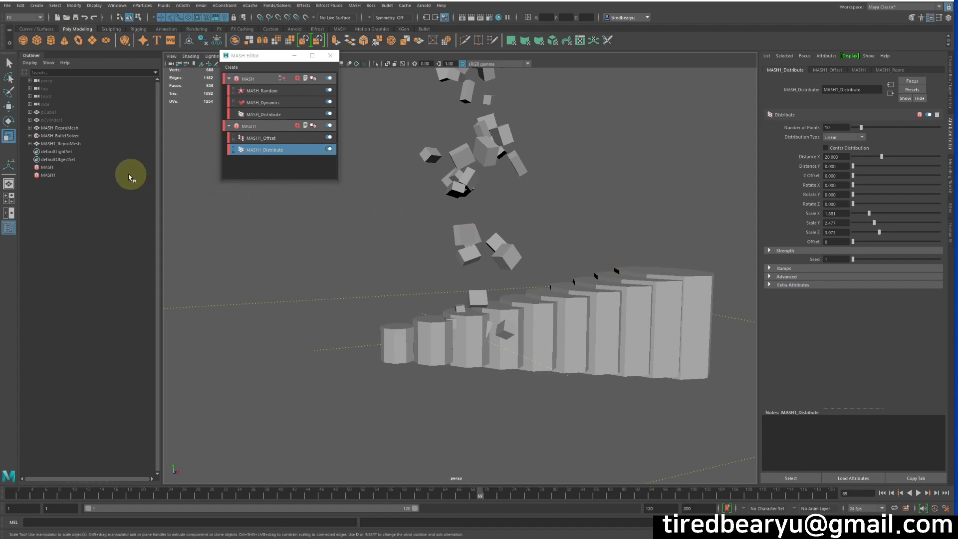
{"action": "left_click", "coordinate": [58, 135]}
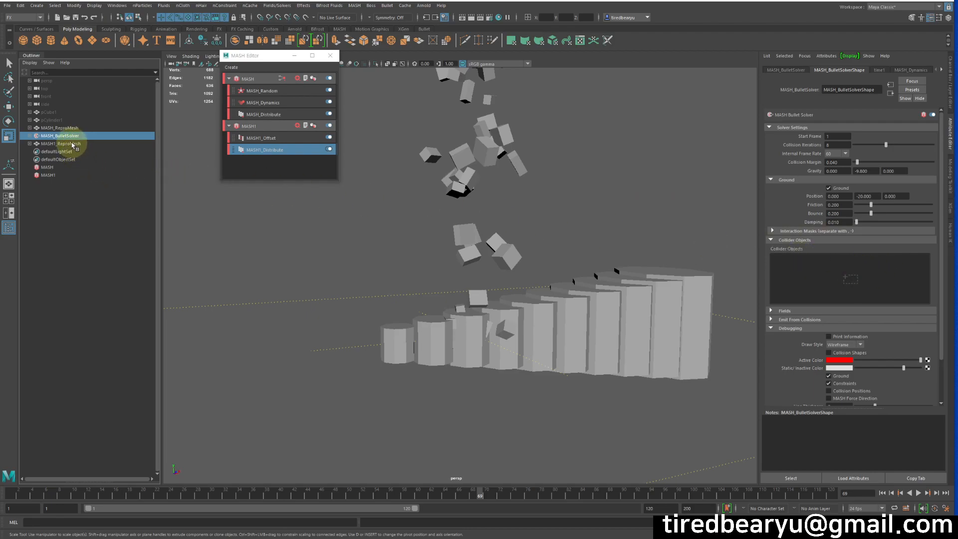
{"action": "left_click_drag", "start_coordinate": [937, 300], "coordinate": [893, 296]}
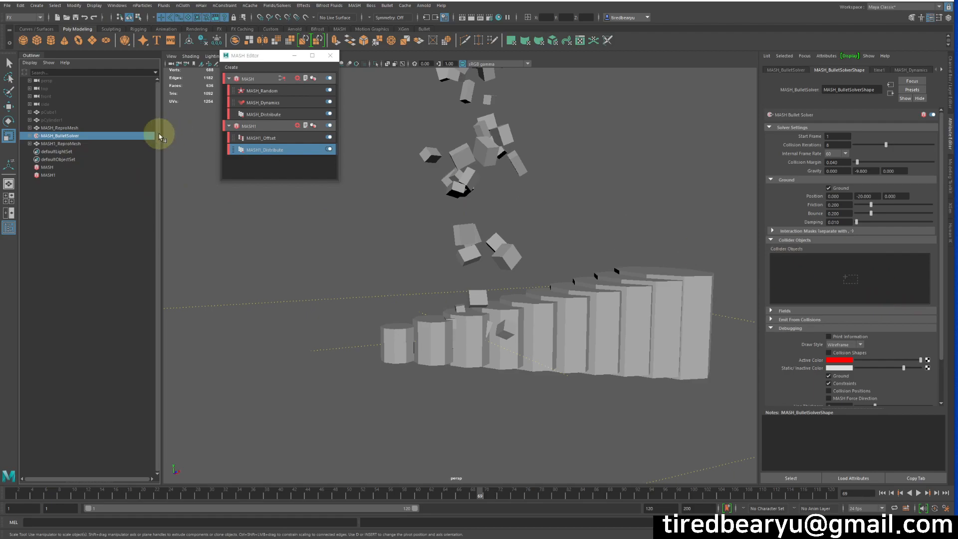
Step: Create a large polygon cylinder and move it down to the ground directly beneath the falling cubes
{"action": "left_click", "coordinate": [51, 44]}
{"action": "left_click_drag", "start_coordinate": [342, 207], "coordinate": [437, 264], "text": "alt"}
{"action": "left_click_drag", "start_coordinate": [400, 294], "coordinate": [554, 312], "text": "alt"}
{"action": "key", "text": "w"}
{"action": "right_click_drag", "start_coordinate": [553, 312], "coordinate": [410, 257], "text": "alt"}
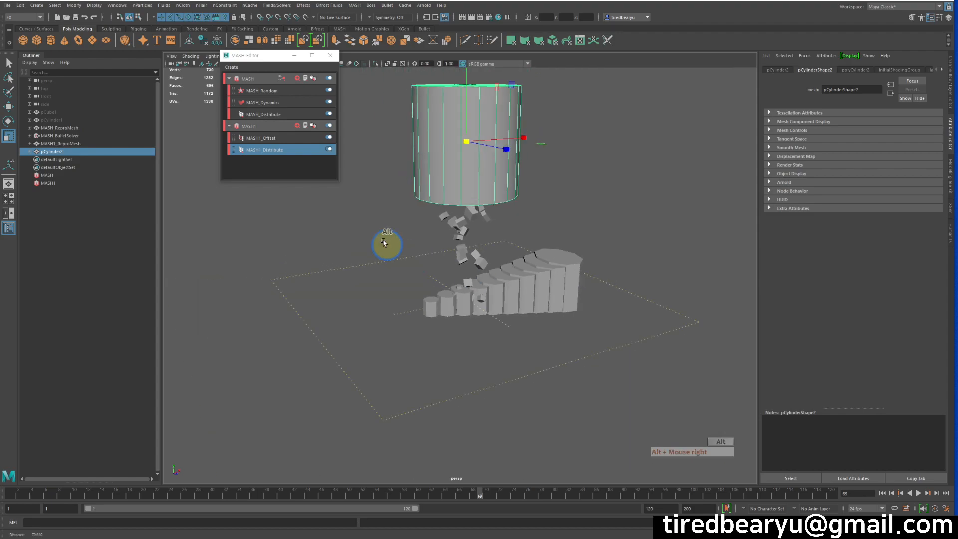
{"action": "middle_click_drag", "start_coordinate": [464, 89], "coordinate": [470, 246]}
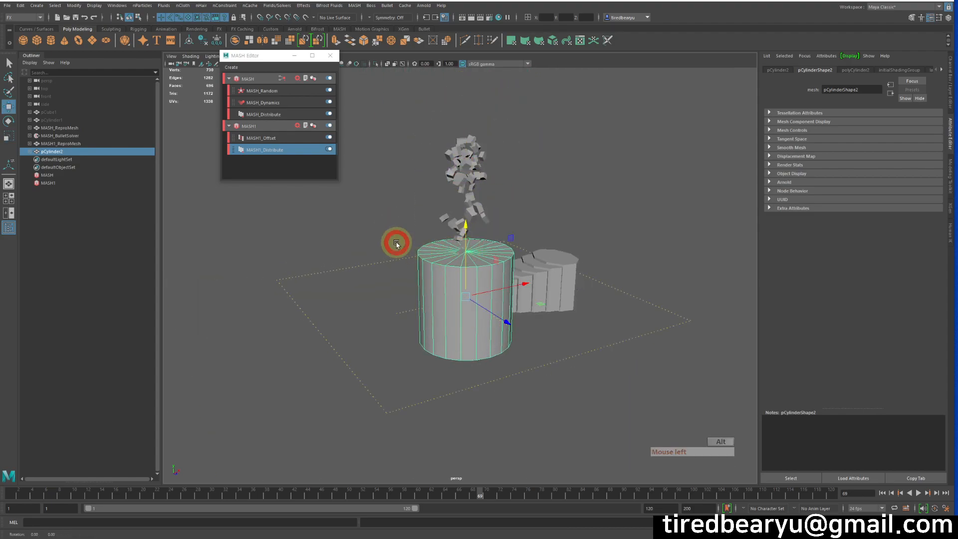
{"action": "left_click_drag", "start_coordinate": [394, 242], "coordinate": [531, 246], "text": "alt"}
{"action": "right_click_drag", "start_coordinate": [530, 246], "coordinate": [542, 203], "text": "alt"}
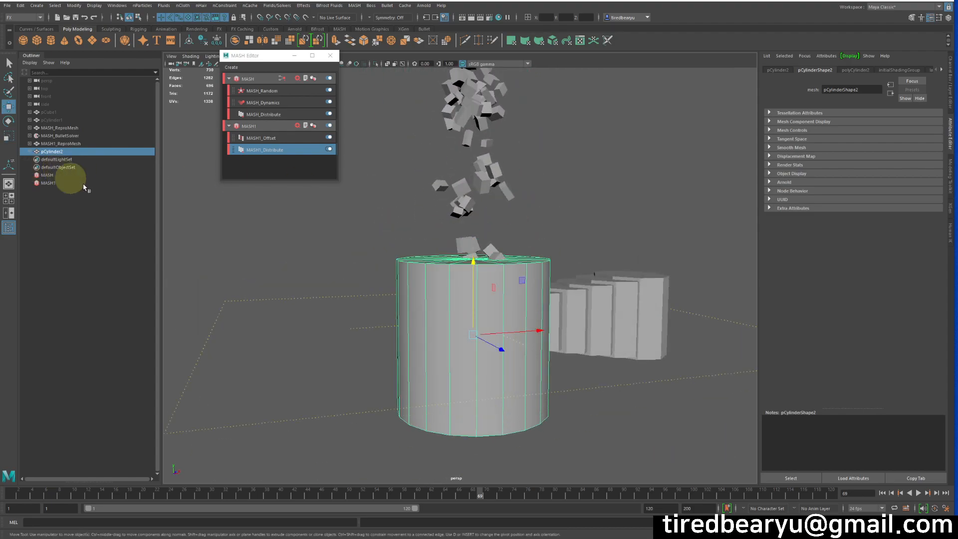
Step: Add pCylinder2 to the Collider Objects of MASH_BulletSolver and play the simulation
{"action": "left_click", "coordinate": [67, 135]}
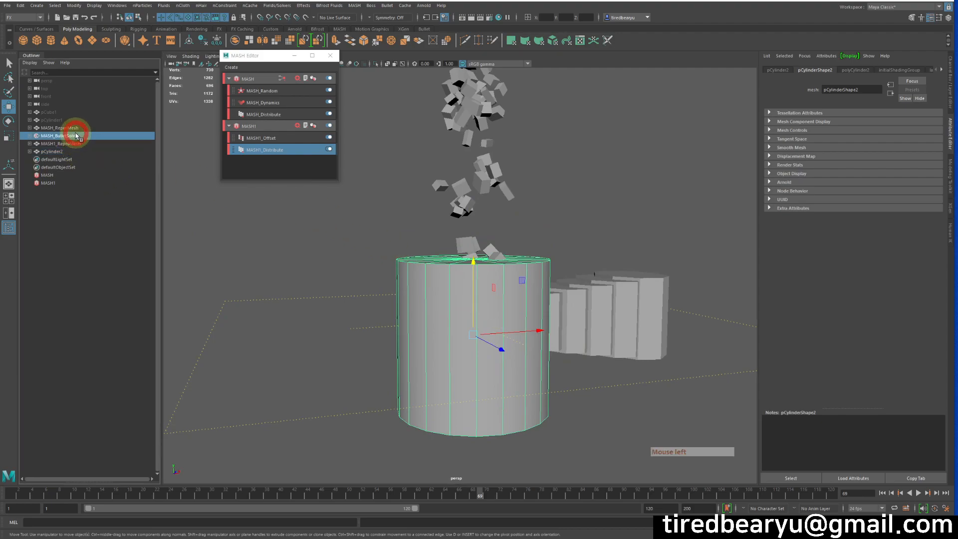
{"action": "middle_click_drag", "start_coordinate": [65, 157], "coordinate": [833, 272]}
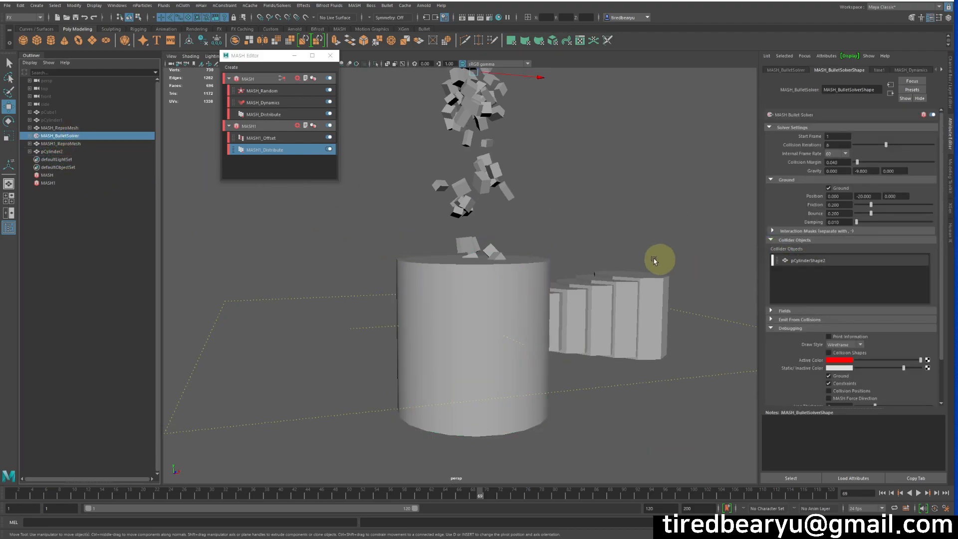
{"action": "left_click_drag", "start_coordinate": [669, 261], "coordinate": [795, 381], "text": "alt"}
{"action": "left_click", "coordinate": [907, 491]}
{"action": "left_click", "coordinate": [909, 493]}
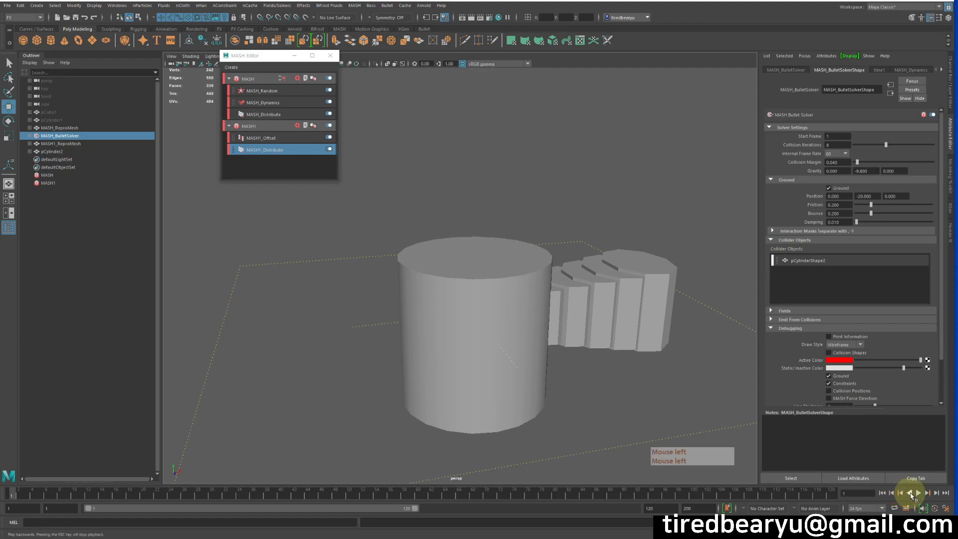
{"action": "left_click", "coordinate": [917, 492]}
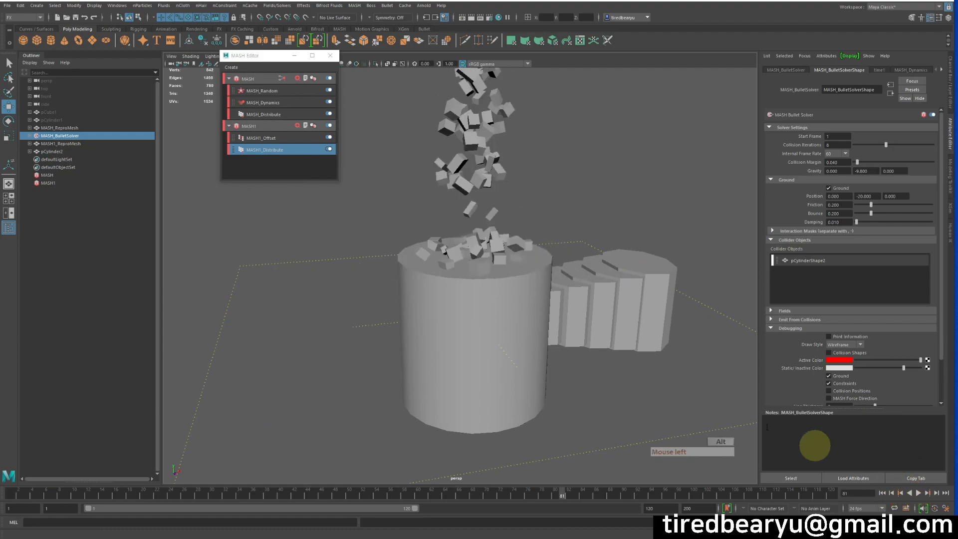
{"action": "left_click_drag", "start_coordinate": [847, 458], "coordinate": [605, 317], "text": "alt"}
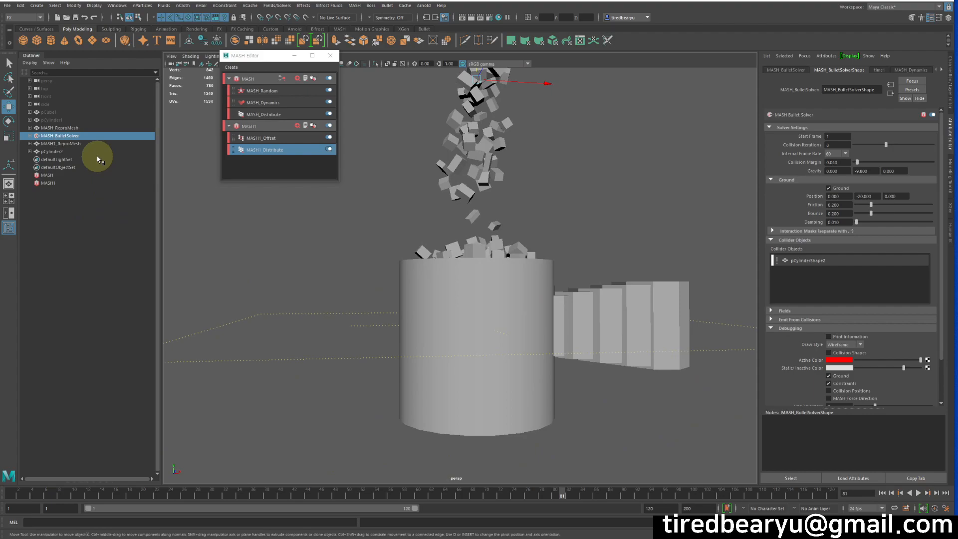
Step: Replay the simulation and compare the MASH1 cylinders with the large collider cylinder assigned to the solver
{"action": "left_click_drag", "start_coordinate": [618, 260], "coordinate": [616, 286], "text": "alt"}
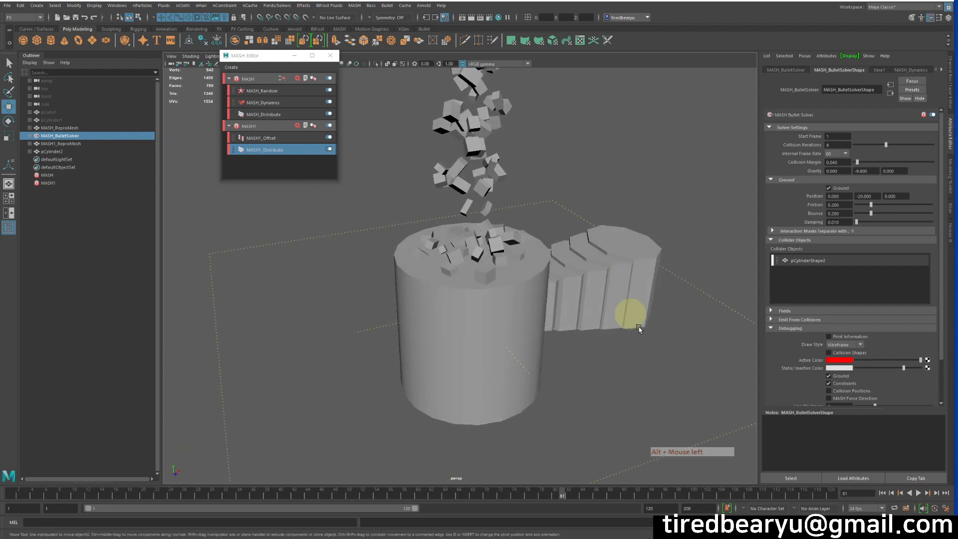
{"action": "left_click", "coordinate": [917, 493]}
{"action": "left_click_drag", "start_coordinate": [606, 371], "coordinate": [599, 310], "text": "alt"}
{"action": "left_click", "coordinate": [598, 311]}
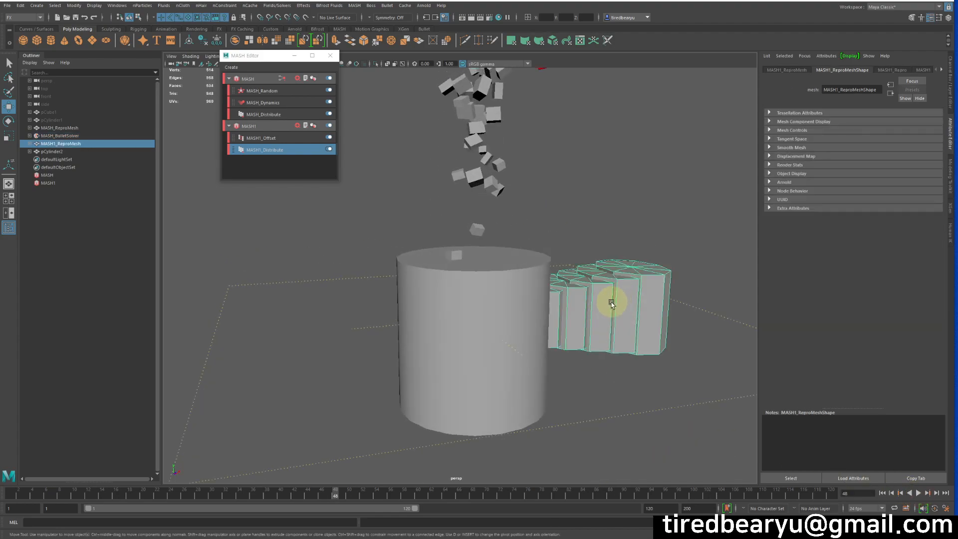
{"action": "left_click", "coordinate": [498, 336]}
{"action": "left_click_drag", "start_coordinate": [498, 335], "coordinate": [535, 355], "text": "alt"}
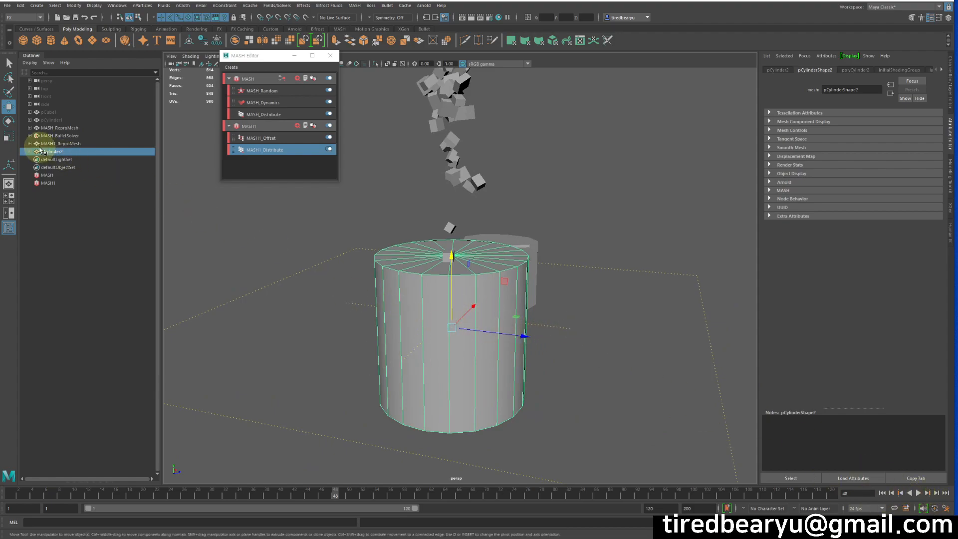
{"action": "left_click", "coordinate": [72, 136]}
{"action": "left_click_drag", "start_coordinate": [542, 231], "coordinate": [783, 257]}
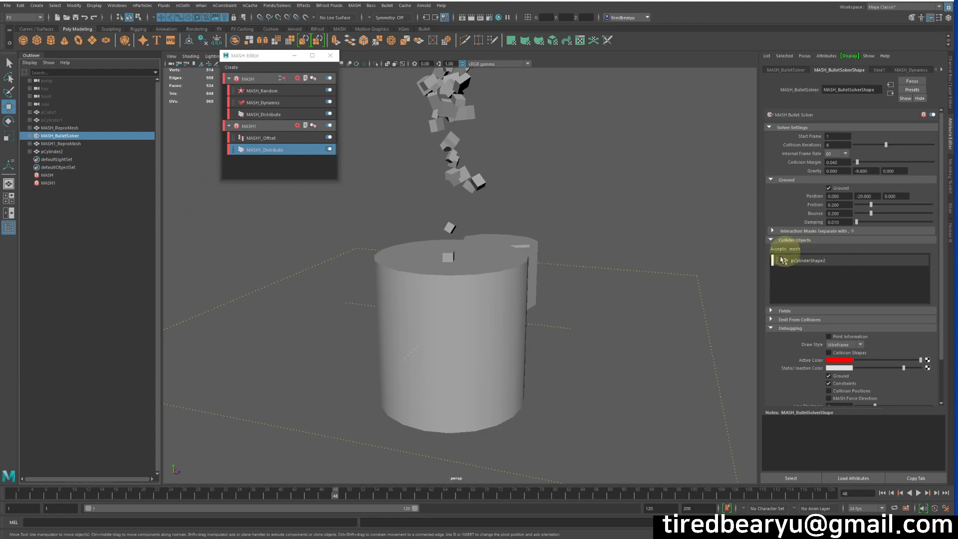
{"action": "left_click_drag", "start_coordinate": [698, 257], "coordinate": [489, 290], "text": "alt"}
{"action": "left_click", "coordinate": [490, 289]}
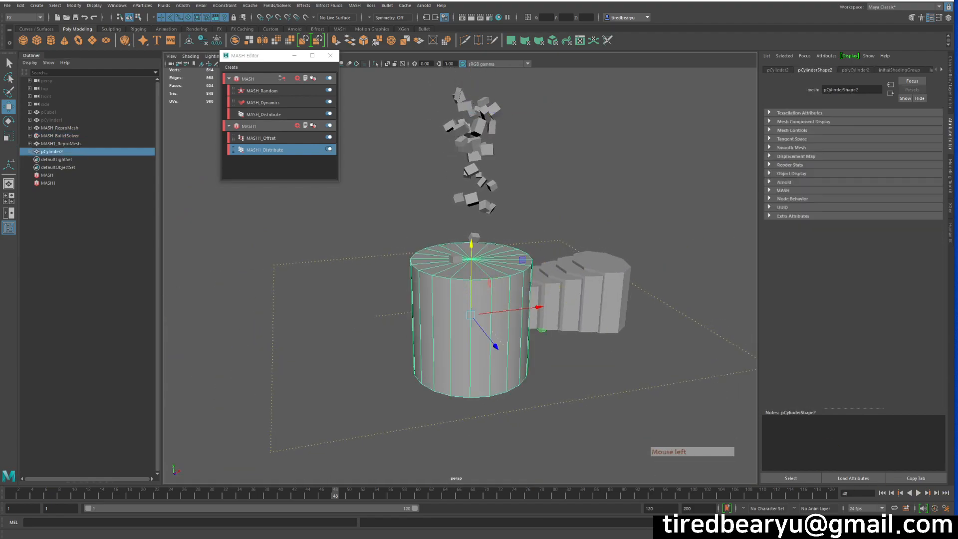
{"action": "left_click", "coordinate": [919, 493]}
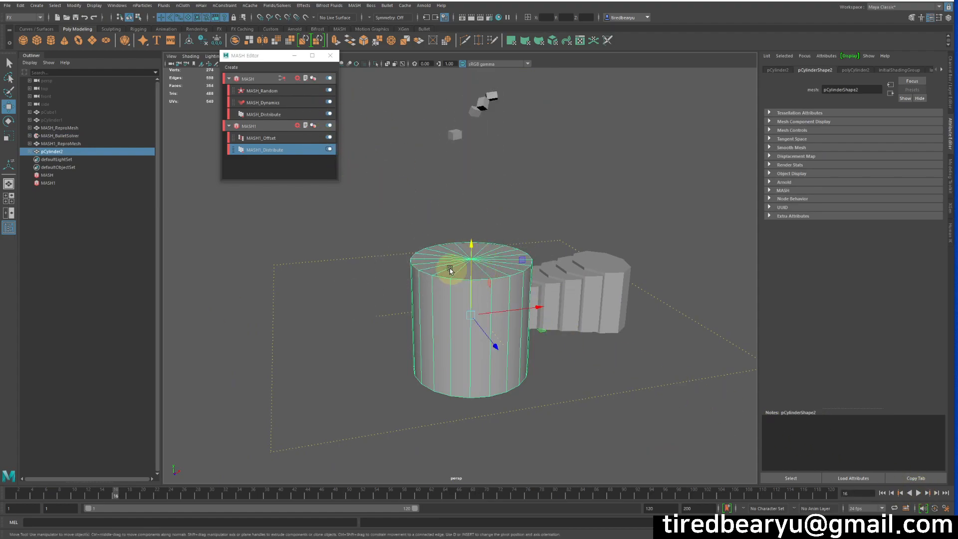
Step: Delete the large cylinder pCylinder2
{"action": "left_click", "coordinate": [70, 153]}
{"action": "key", "text": "Delete"}
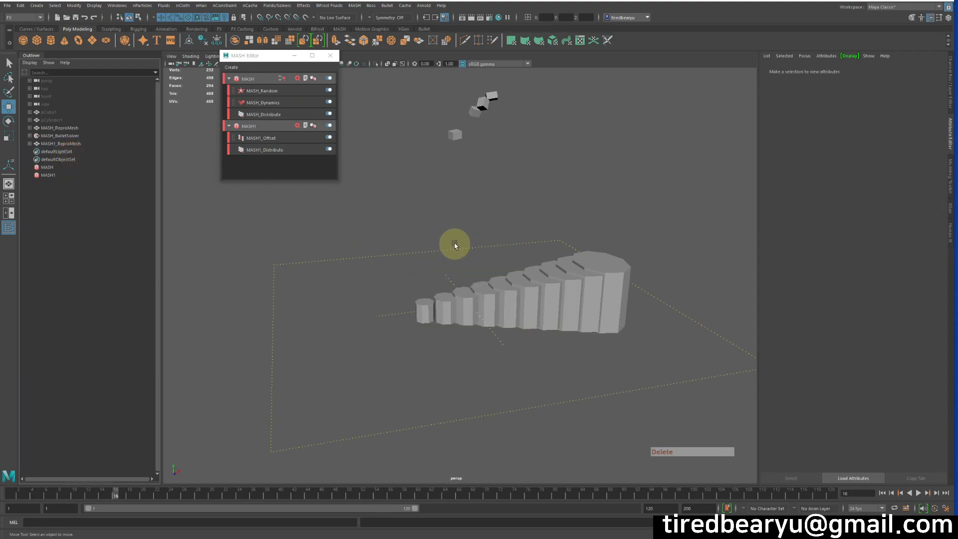
Step: Select the MASH1 network and add a Dynamics node to it
{"action": "left_click", "coordinate": [582, 284]}
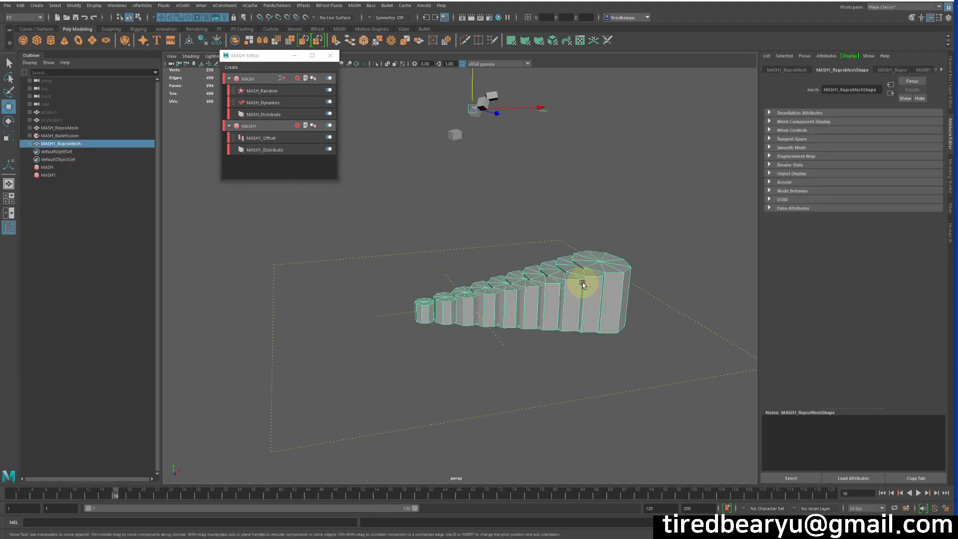
{"action": "left_click", "coordinate": [261, 127]}
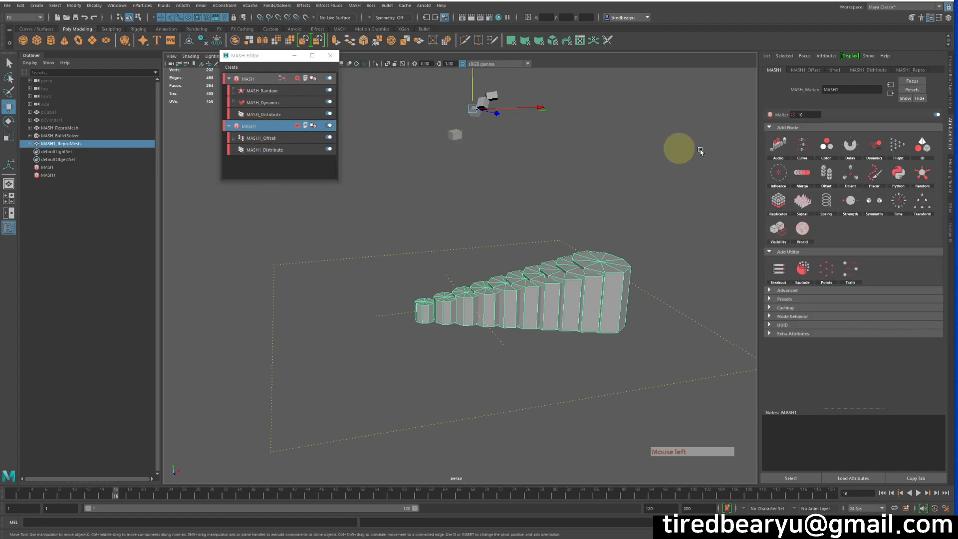
{"action": "left_click", "coordinate": [878, 155]}
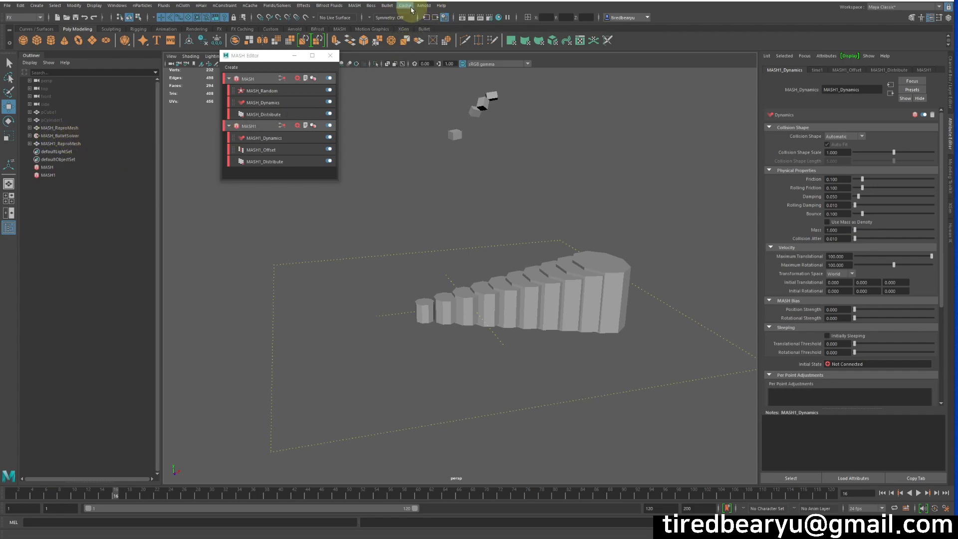
{"action": "left_click", "coordinate": [388, 6]}
{"action": "mouse_move", "coordinate": [370, 7]}
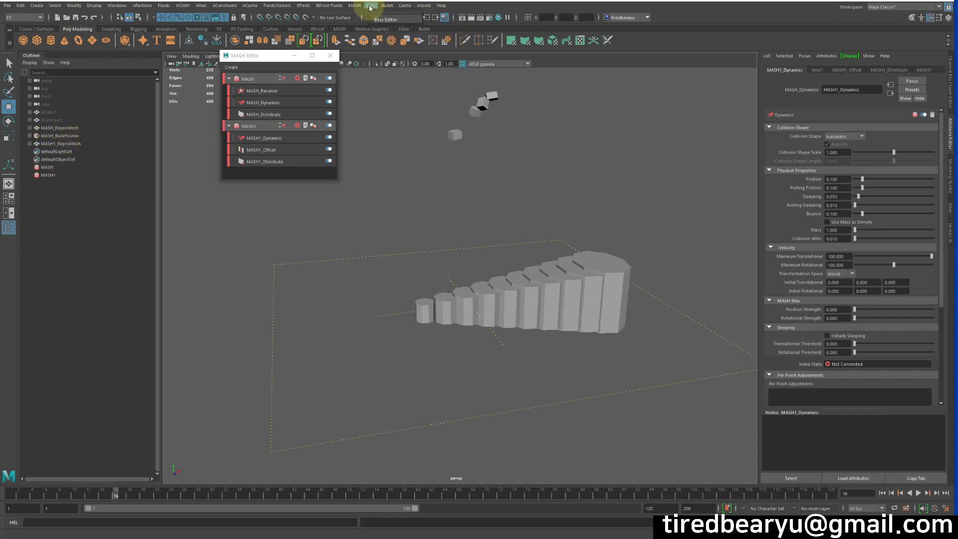
{"action": "mouse_move", "coordinate": [392, 44]}
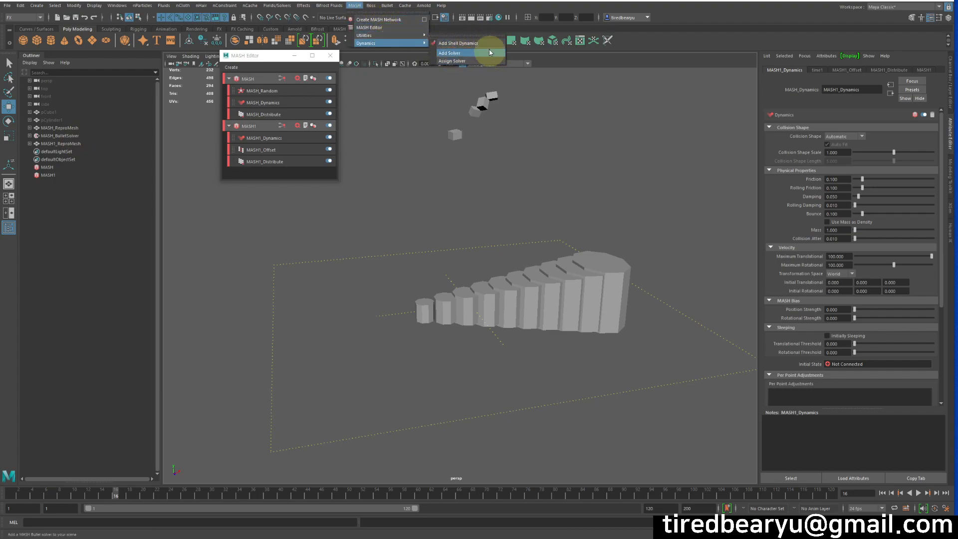
{"action": "left_click", "coordinate": [468, 54]}
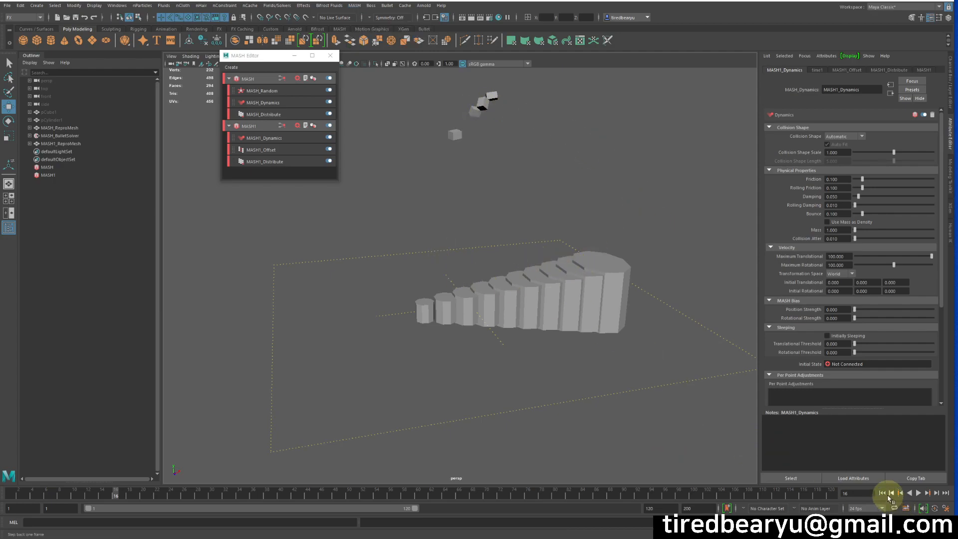
Step: Play the simulation to check how the MASH1 cylinders react with their Dynamics node, and select their mesh
{"action": "left_click", "coordinate": [918, 492]}
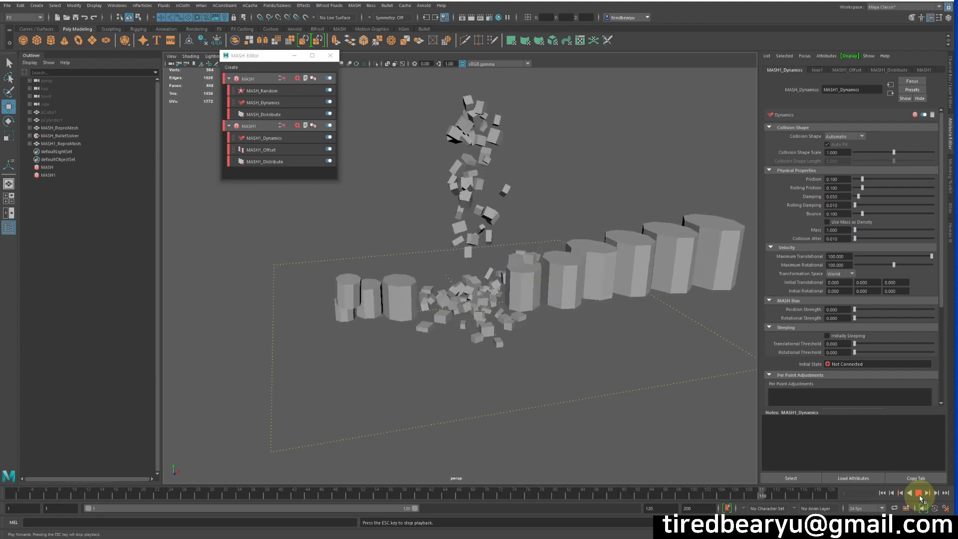
{"action": "left_click", "coordinate": [918, 492]}
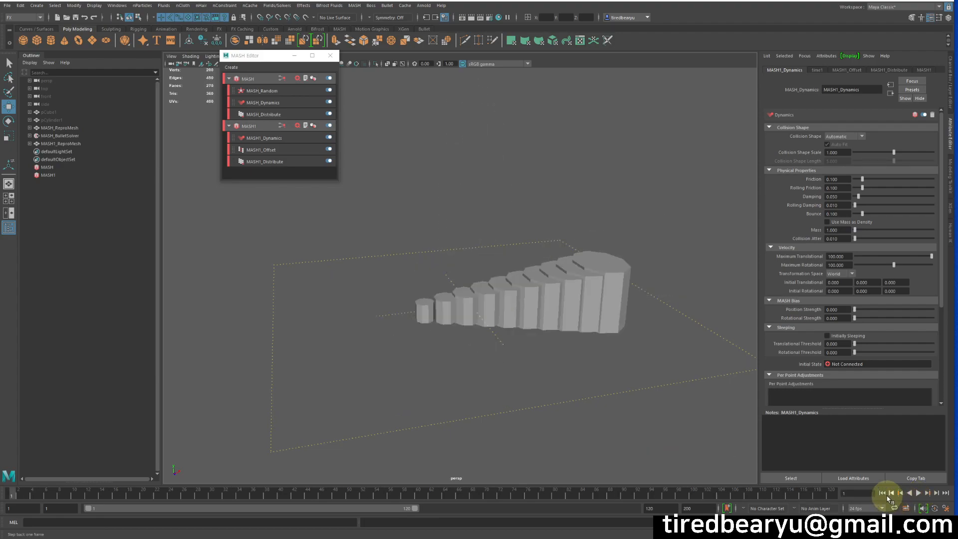
{"action": "left_click", "coordinate": [548, 279]}
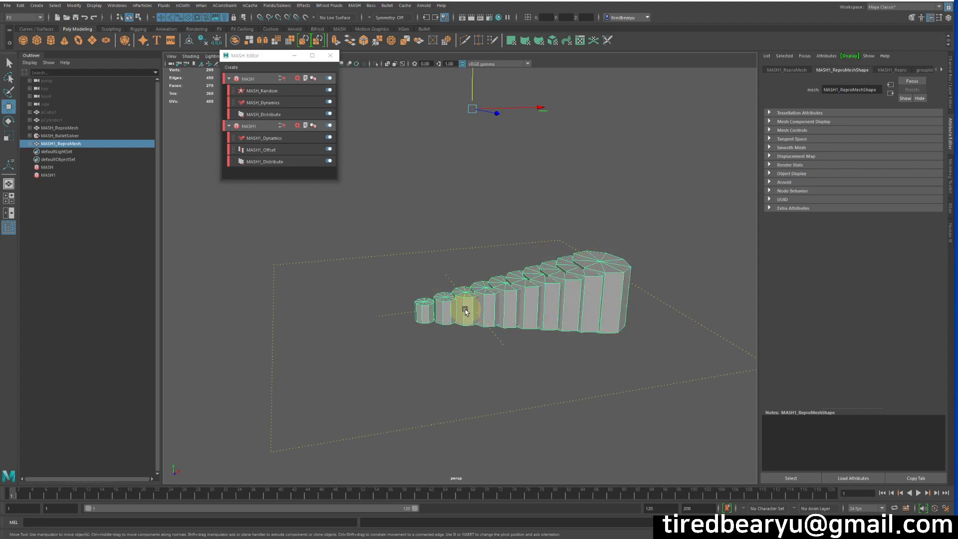
Step: Try Initially Sleeping on MASH1_Dynamics by playing the simulation, and turn the option off again
{"action": "left_click", "coordinate": [256, 126]}
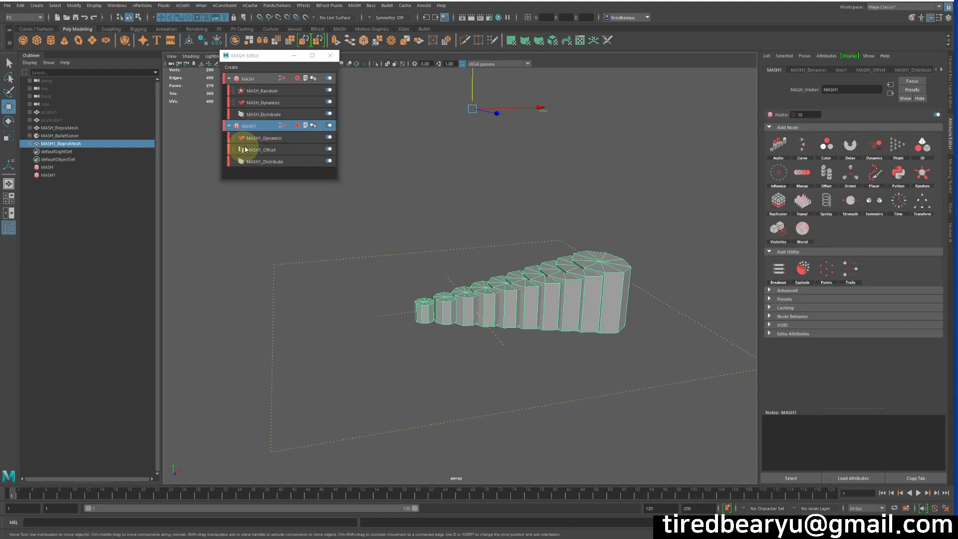
{"action": "left_click", "coordinate": [280, 139]}
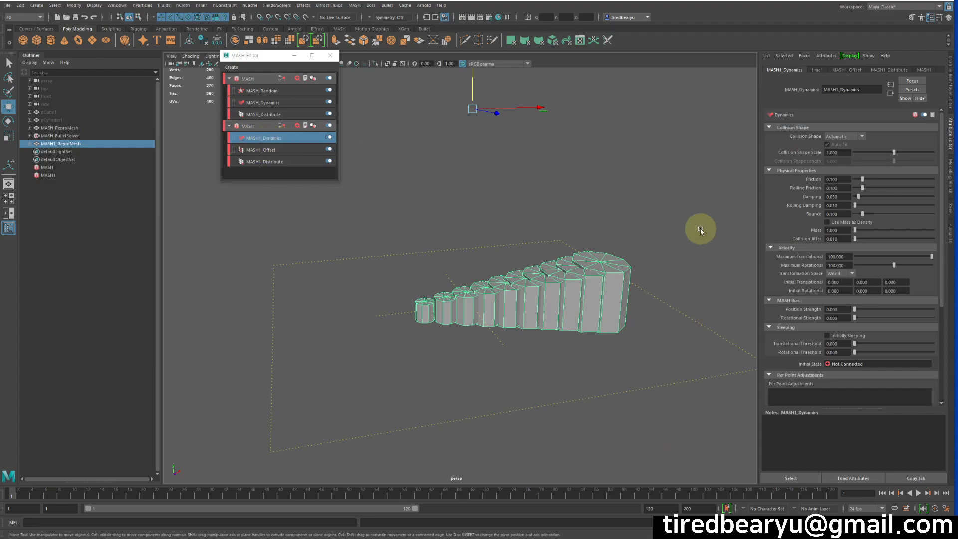
{"action": "left_click", "coordinate": [862, 338]}
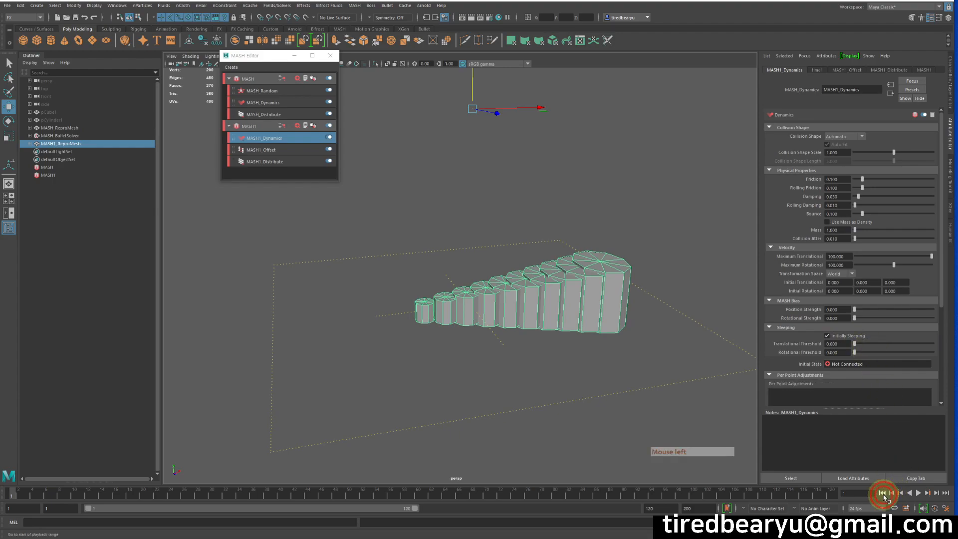
{"action": "left_click", "coordinate": [918, 492]}
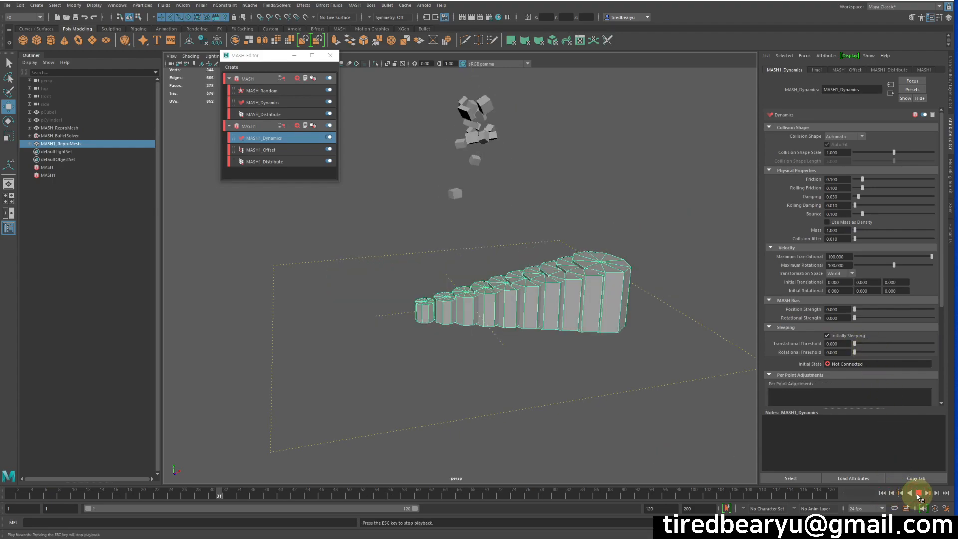
{"action": "left_click", "coordinate": [918, 493]}
{"action": "left_click", "coordinate": [882, 493]}
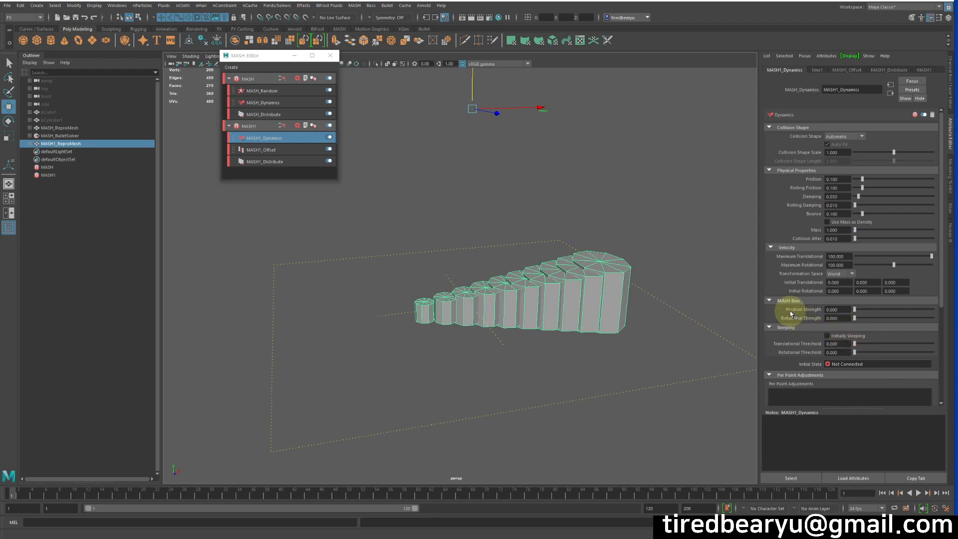
Step: Set MASH1_Dynamics' Position Strength and Rotational Strength to 100 and test them by playing the simulation
{"action": "left_click_drag", "start_coordinate": [789, 313], "coordinate": [954, 310]}
{"action": "left_click", "coordinate": [884, 493]}
{"action": "left_click", "coordinate": [918, 492]}
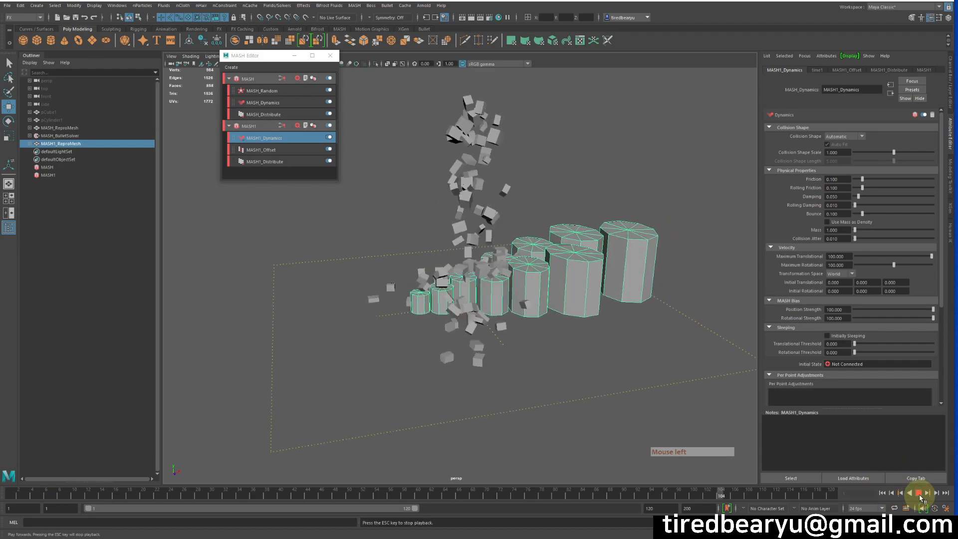
{"action": "left_click", "coordinate": [917, 493]}
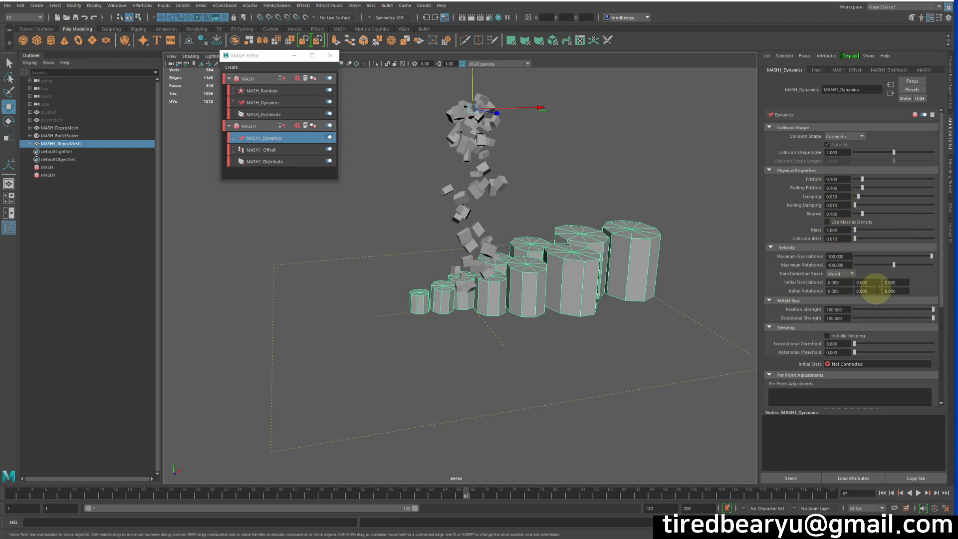
{"action": "scroll", "coordinate": [879, 295], "scroll_direction": "down", "scroll_amount": 3}
{"action": "scroll", "coordinate": [882, 297], "scroll_direction": "up", "scroll_amount": 3}
{"action": "left_click", "coordinate": [882, 494]}
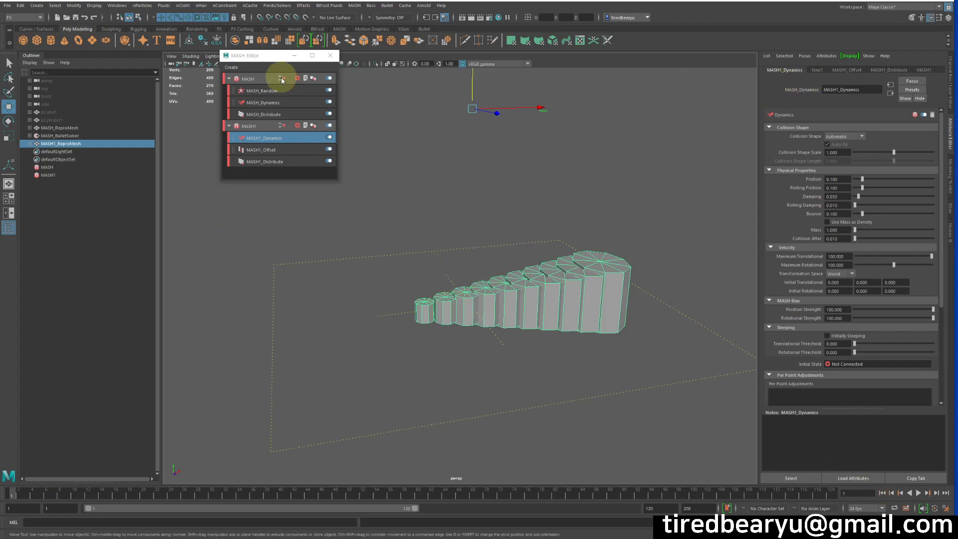
Step: In MASH1_Distribute, set Distance X to about 22.3 and Scale X, Y and Z to 0
{"action": "left_click", "coordinate": [260, 151]}
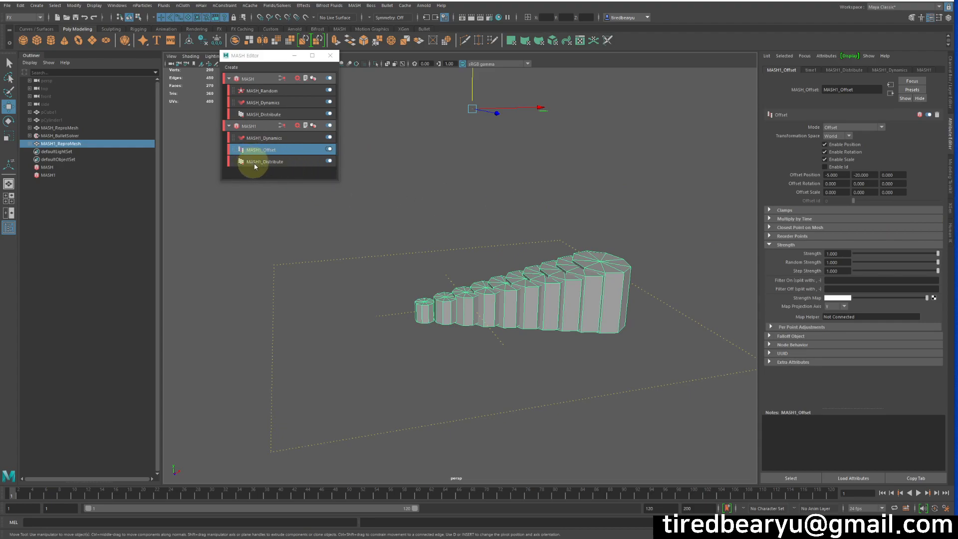
{"action": "left_click", "coordinate": [273, 161]}
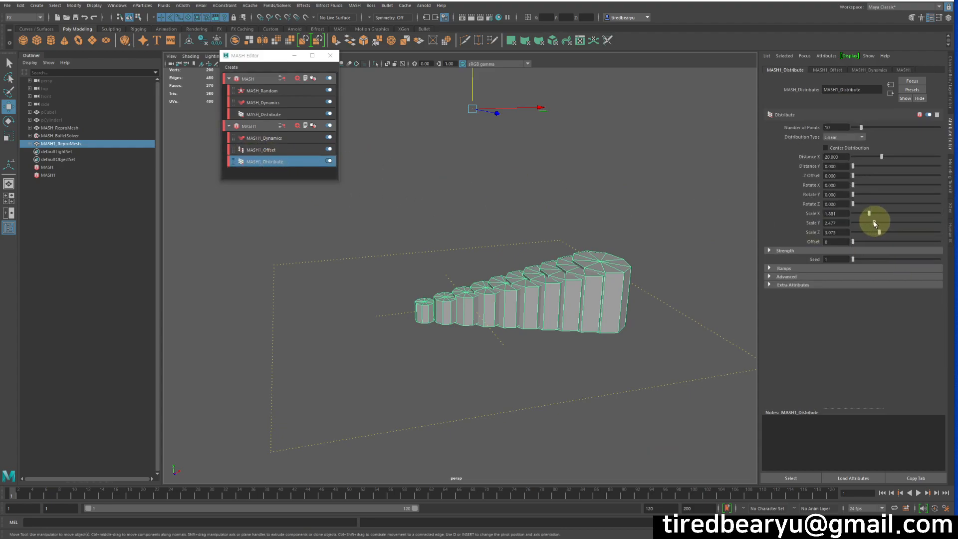
{"action": "mouse_move", "coordinate": [887, 156]}
{"action": "left_mouse_down"}
{"action": "mouse_move", "coordinate": [899, 163]}
{"action": "mouse_move", "coordinate": [884, 157]}
{"action": "left_mouse_up"}
{"action": "left_click_drag", "start_coordinate": [868, 214], "coordinate": [836, 229]}
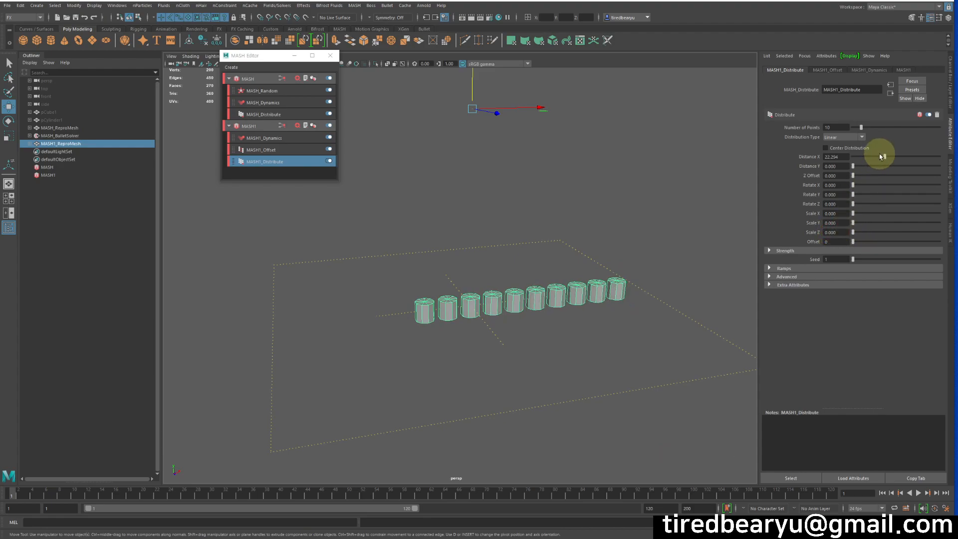
Step: Play the simulation and examine from closer up how the falling cubes hit the equal-sized MASH1 cylinders
{"action": "left_click", "coordinate": [918, 494]}
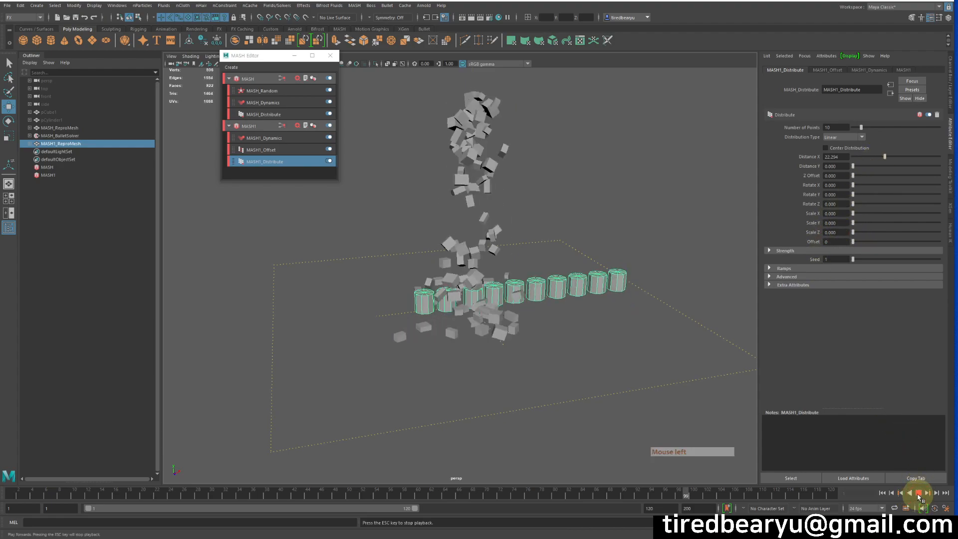
{"action": "left_click", "coordinate": [919, 494]}
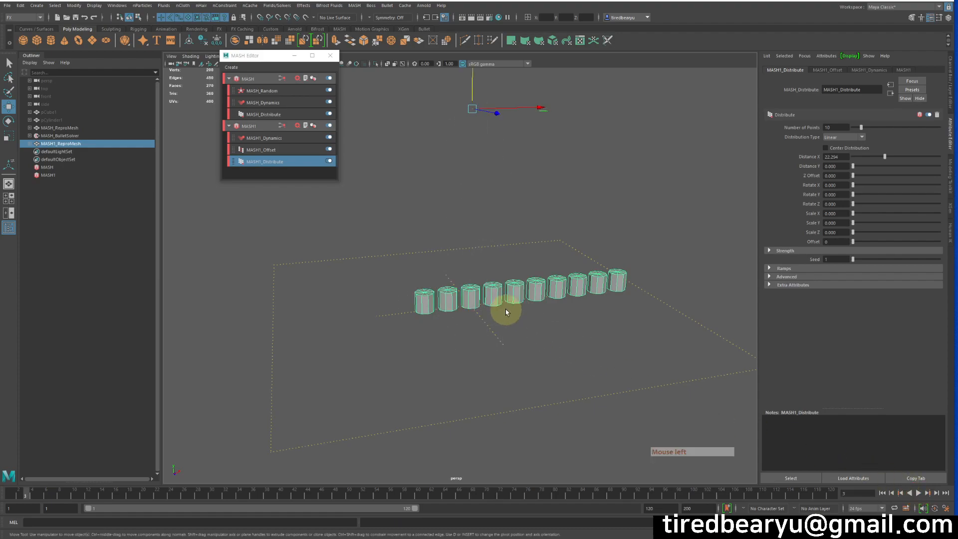
{"action": "left_click_drag", "start_coordinate": [545, 297], "coordinate": [514, 293], "text": "alt"}
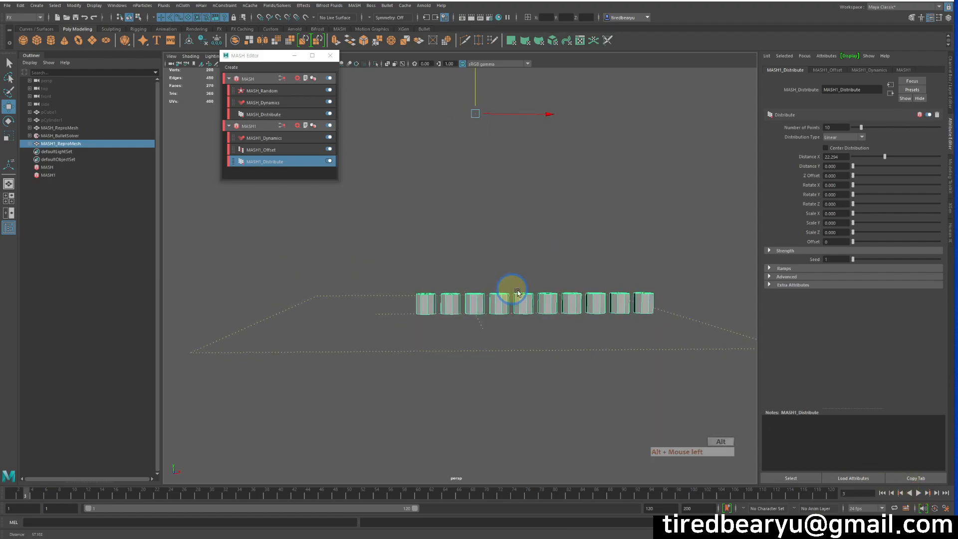
{"action": "middle_click_drag", "start_coordinate": [514, 293], "coordinate": [491, 315], "text": "alt"}
{"action": "right_click_drag", "start_coordinate": [491, 316], "coordinate": [573, 335], "text": "alt"}
{"action": "left_click_drag", "start_coordinate": [576, 334], "coordinate": [654, 362], "text": "alt"}
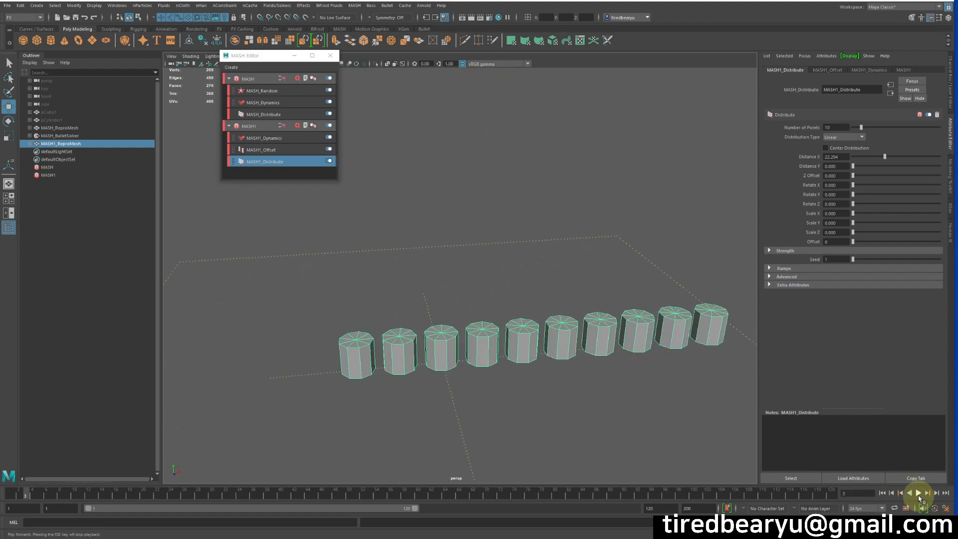
{"action": "left_click", "coordinate": [919, 493]}
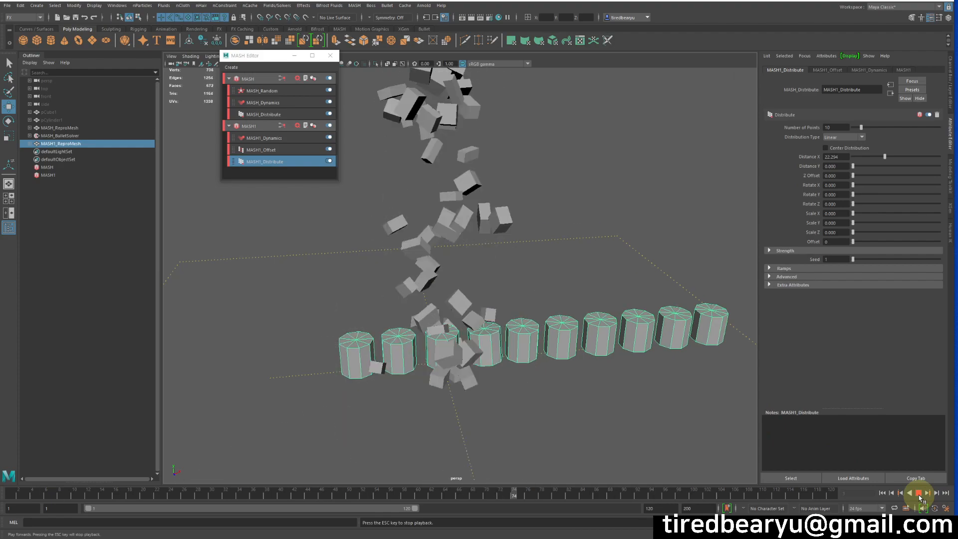
{"action": "left_click", "coordinate": [918, 493]}
Step: Set the Mass of MASH1_Dynamics to 100
{"action": "left_click", "coordinate": [672, 323]}
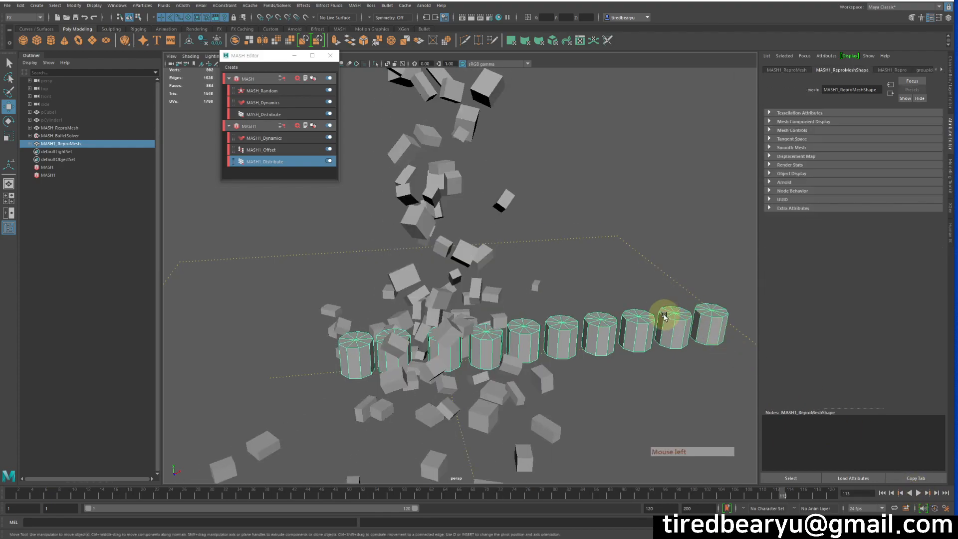
{"action": "left_click", "coordinate": [255, 130]}
{"action": "left_click", "coordinate": [256, 139]}
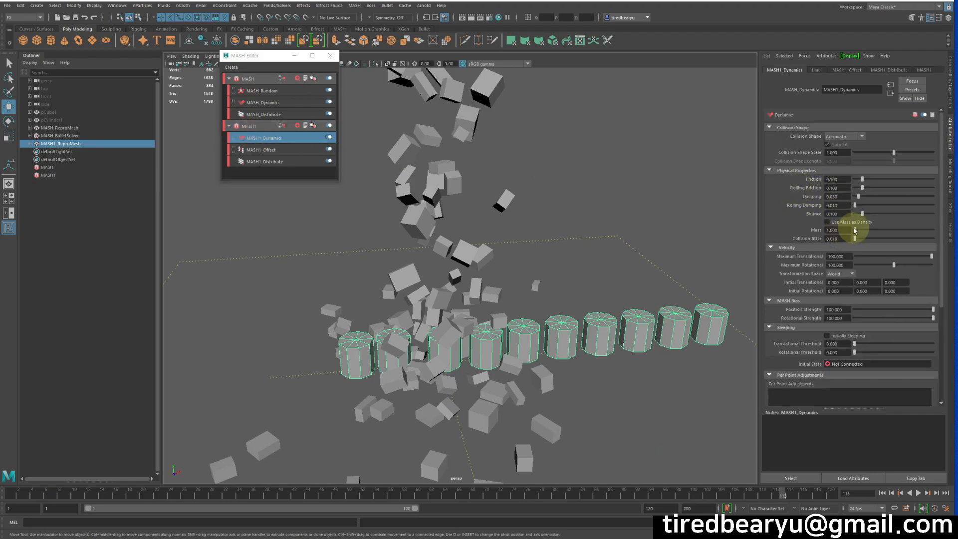
{"action": "left_click_drag", "start_coordinate": [854, 230], "coordinate": [932, 230]}
{"action": "right_click_drag", "start_coordinate": [657, 232], "coordinate": [531, 185], "text": "alt"}
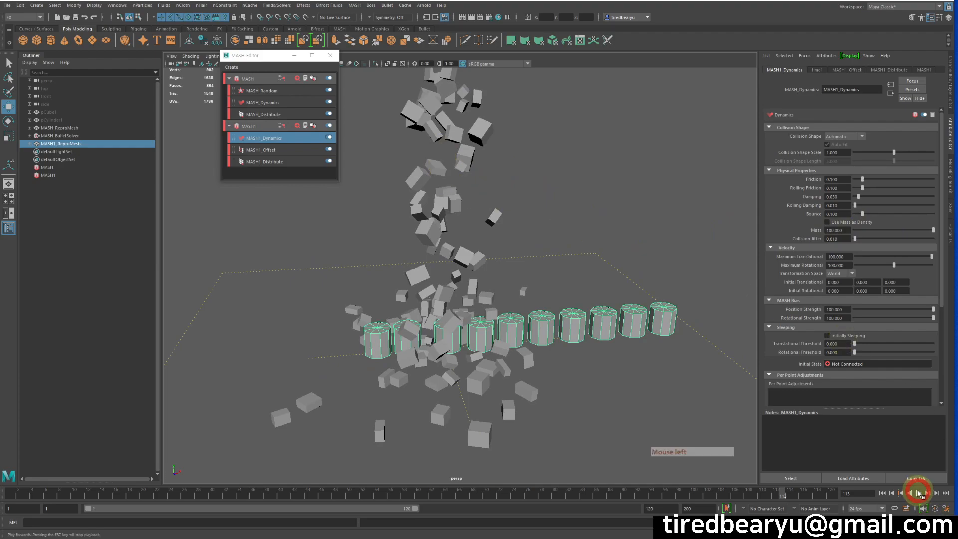
Step: Replay the simulation with the heavier cylinders and examine the collisions from several angles
{"action": "left_click", "coordinate": [919, 492]}
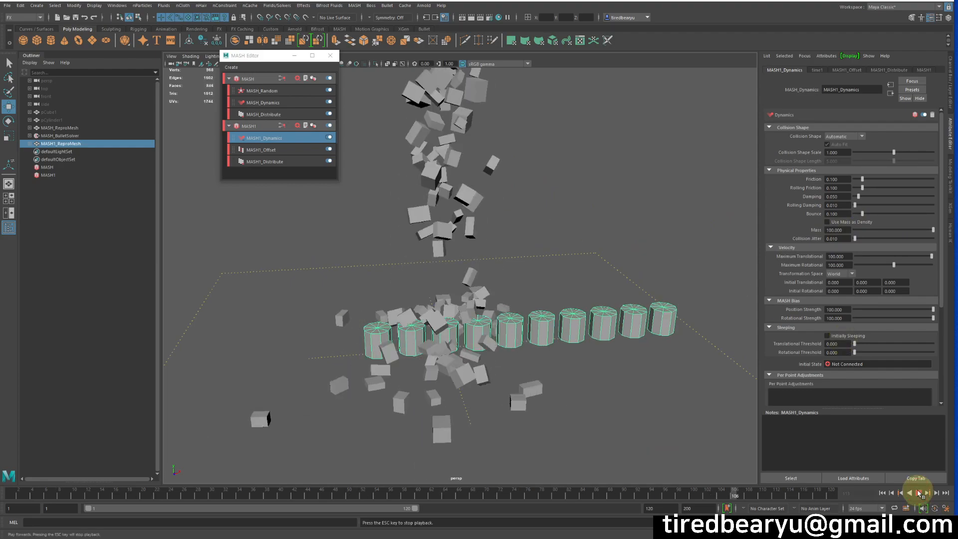
{"action": "left_click_drag", "start_coordinate": [547, 337], "coordinate": [592, 340], "text": "alt"}
{"action": "right_click_drag", "start_coordinate": [592, 340], "coordinate": [678, 316], "text": "alt"}
{"action": "left_click_drag", "start_coordinate": [678, 315], "coordinate": [585, 271], "text": "alt"}
{"action": "right_click_drag", "start_coordinate": [610, 258], "coordinate": [588, 254], "text": "alt"}
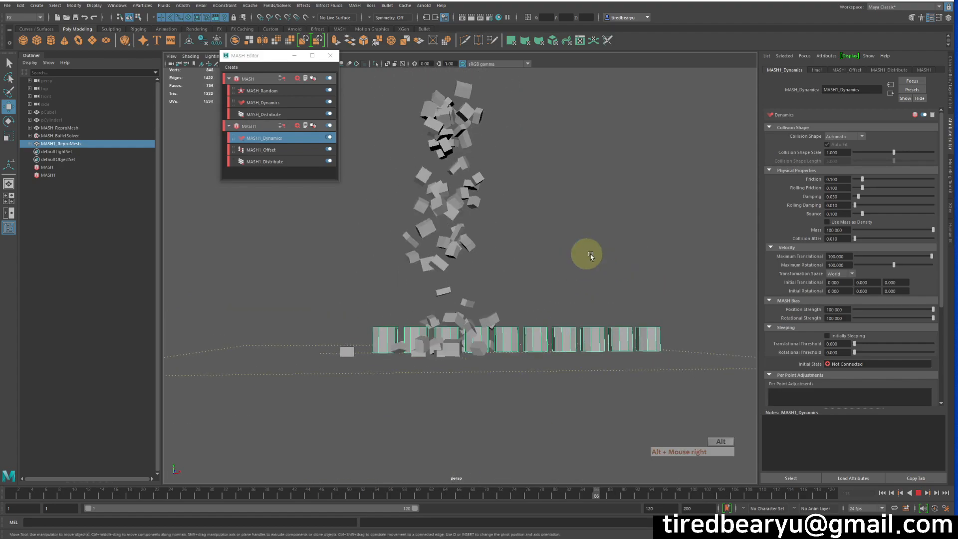
{"action": "middle_click_drag", "start_coordinate": [588, 254], "coordinate": [595, 285], "text": "alt"}
{"action": "left_click", "coordinate": [918, 493]}
{"action": "left_click_drag", "start_coordinate": [741, 388], "coordinate": [652, 338], "text": "alt"}
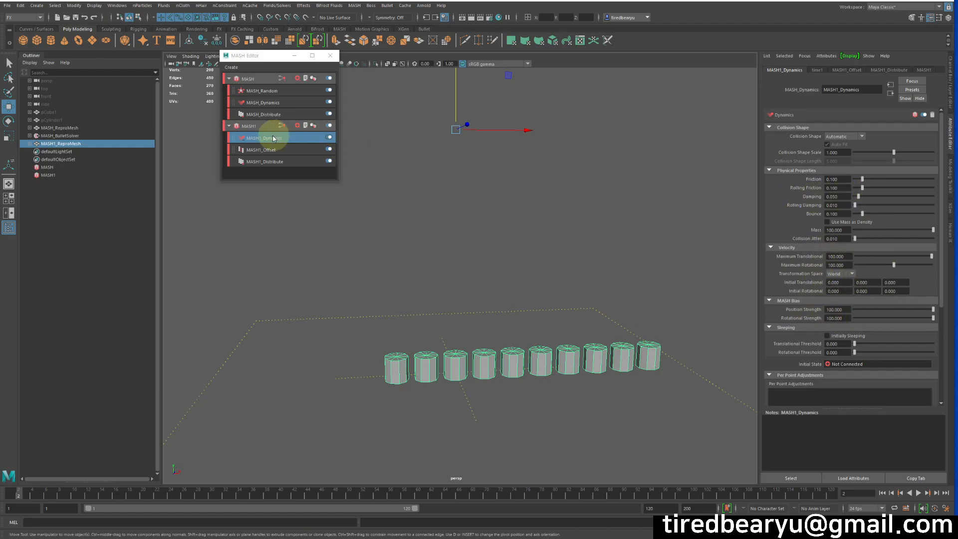
Step: Set the Y Offset Position of MASH1_Offset to -10 and return to the first frame
{"action": "left_click", "coordinate": [252, 126]}
{"action": "left_click", "coordinate": [259, 148]}
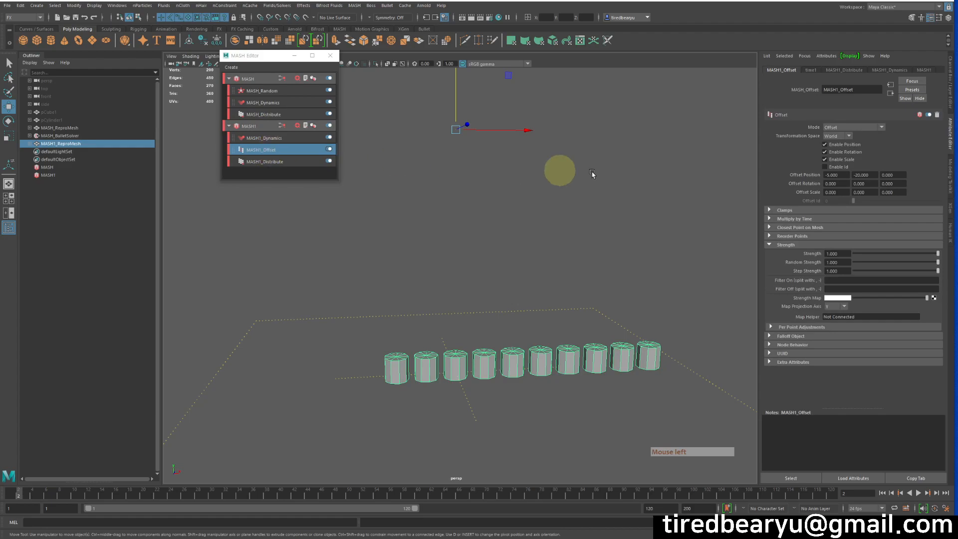
{"action": "left_click", "coordinate": [867, 174]}
{"action": "type", "text": "-"}
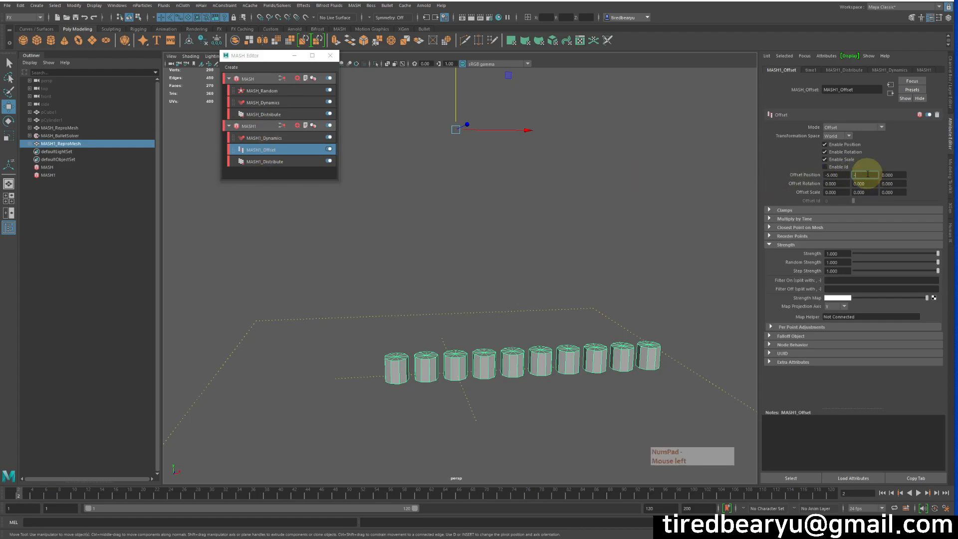
{"action": "type", "text": "10"}
{"action": "key", "text": "Return"}
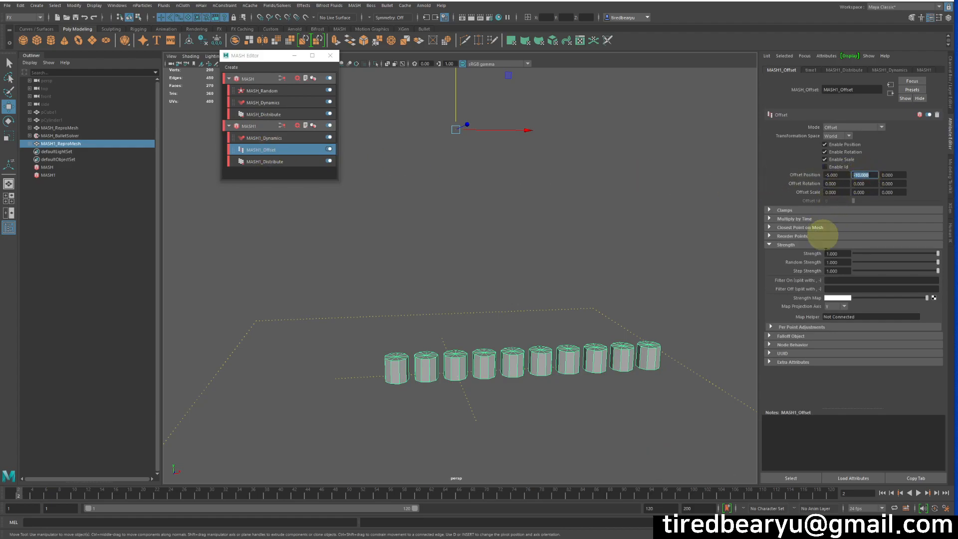
{"action": "left_click", "coordinate": [882, 493]}
{"action": "left_click_drag", "start_coordinate": [530, 351], "coordinate": [520, 346], "text": "alt"}
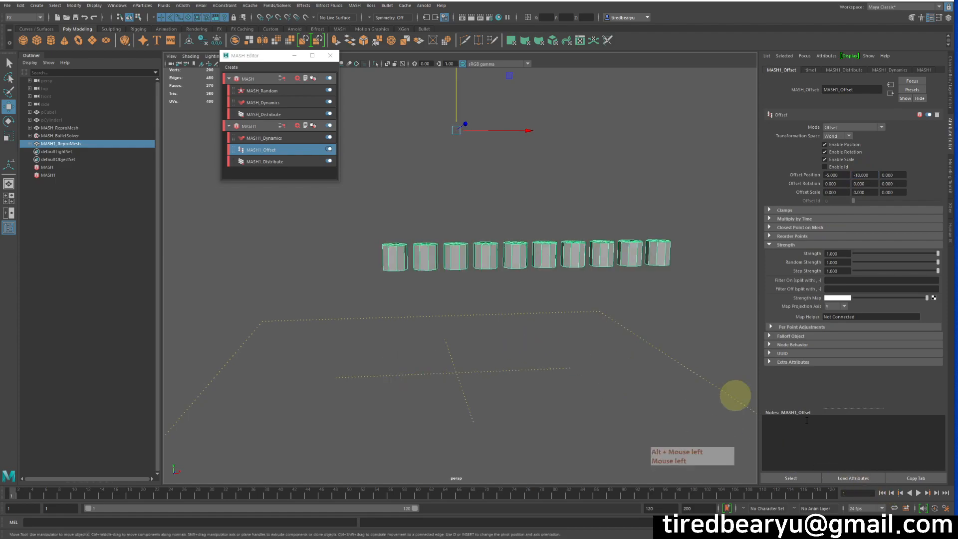
Step: Play the simulation and examine how the falling cubes collide with the raised row of MASH1 cylinders
{"action": "left_click", "coordinate": [918, 492]}
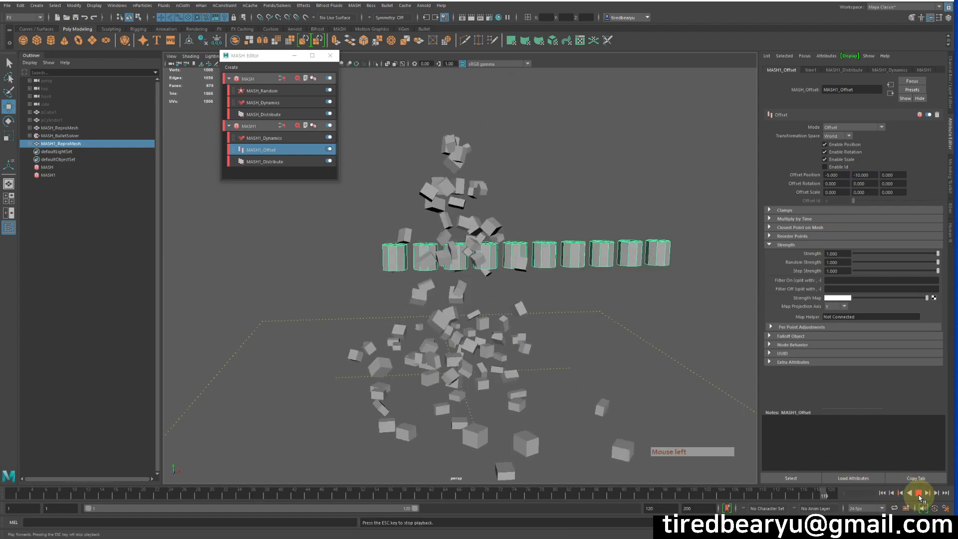
{"action": "left_click_drag", "start_coordinate": [505, 321], "coordinate": [640, 294], "text": "alt"}
{"action": "left_click", "coordinate": [617, 302]}
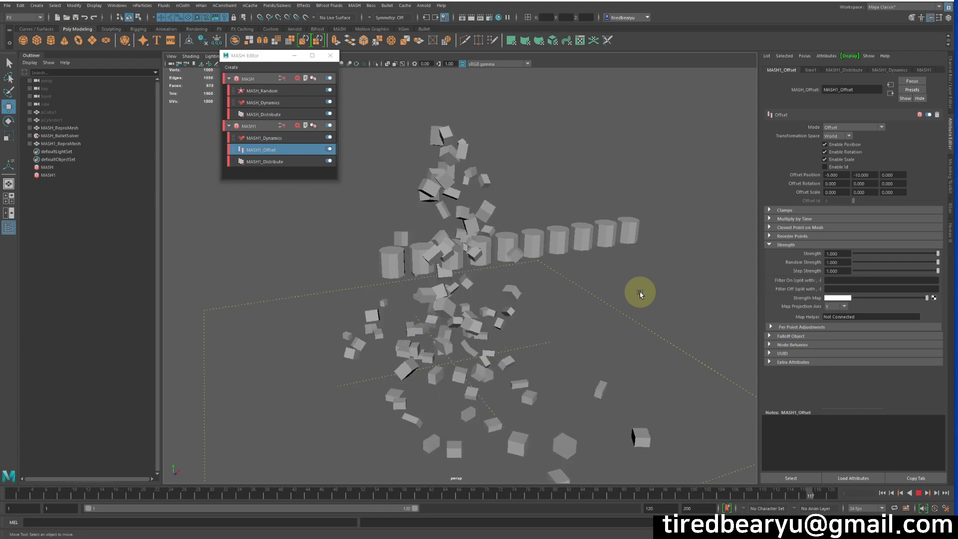
{"action": "left_click", "coordinate": [919, 492]}
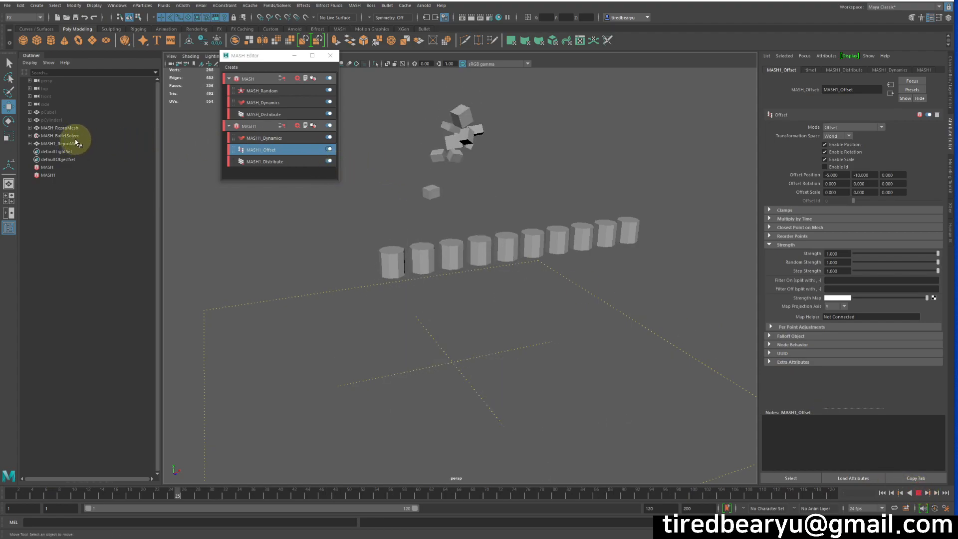
{"action": "left_click", "coordinate": [919, 493]}
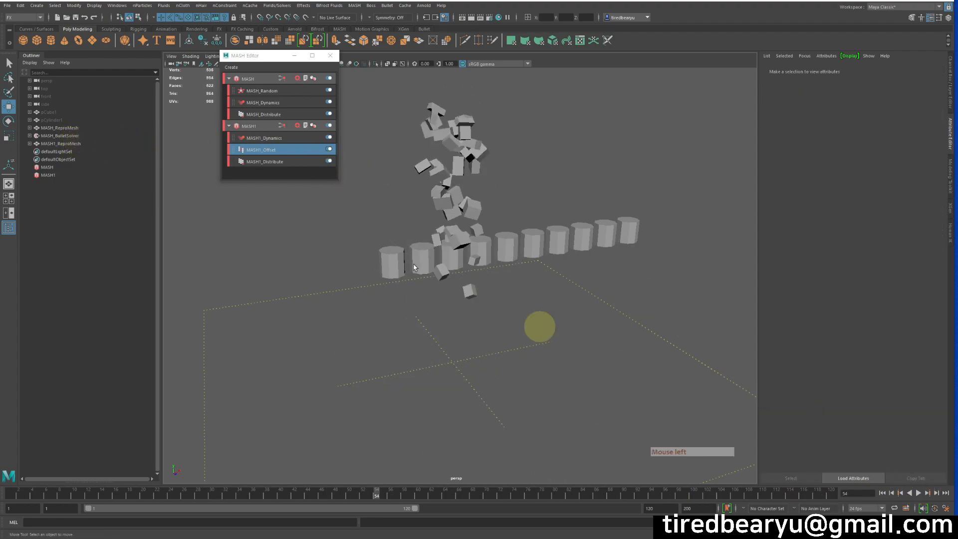
Step: Inspect the Collider Objects settings of MASH_BulletSolver and play the simulation again
{"action": "left_click", "coordinate": [60, 136]}
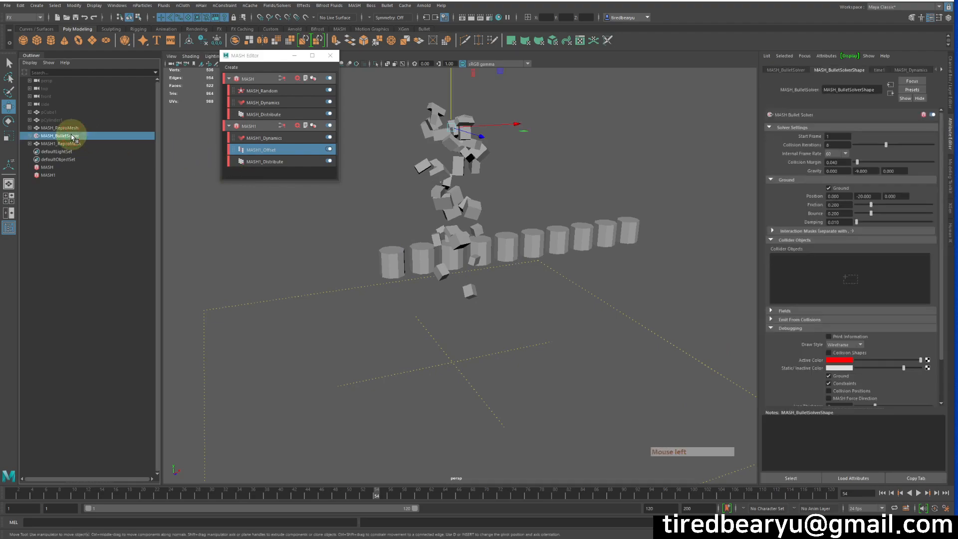
{"action": "middle_click_drag", "start_coordinate": [60, 141], "coordinate": [850, 292]}
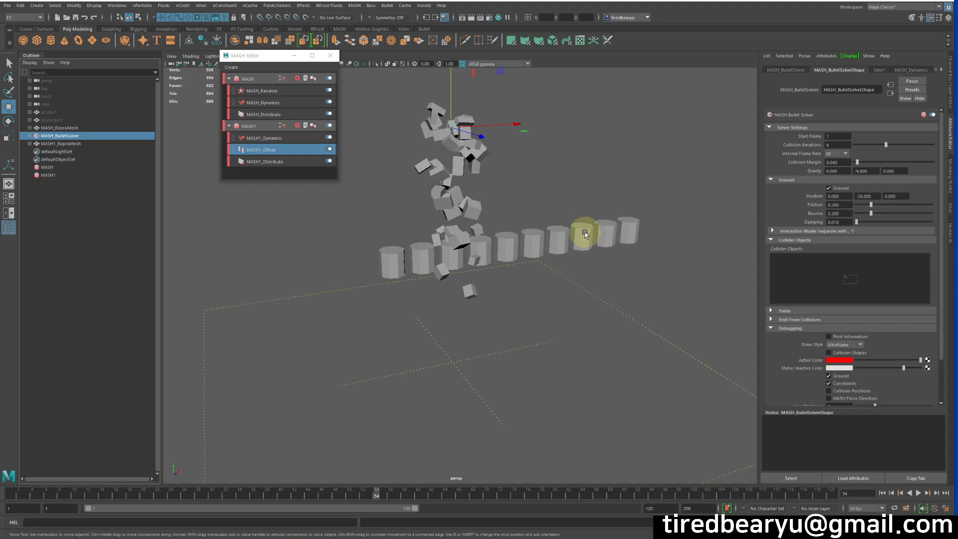
{"action": "left_click", "coordinate": [918, 492]}
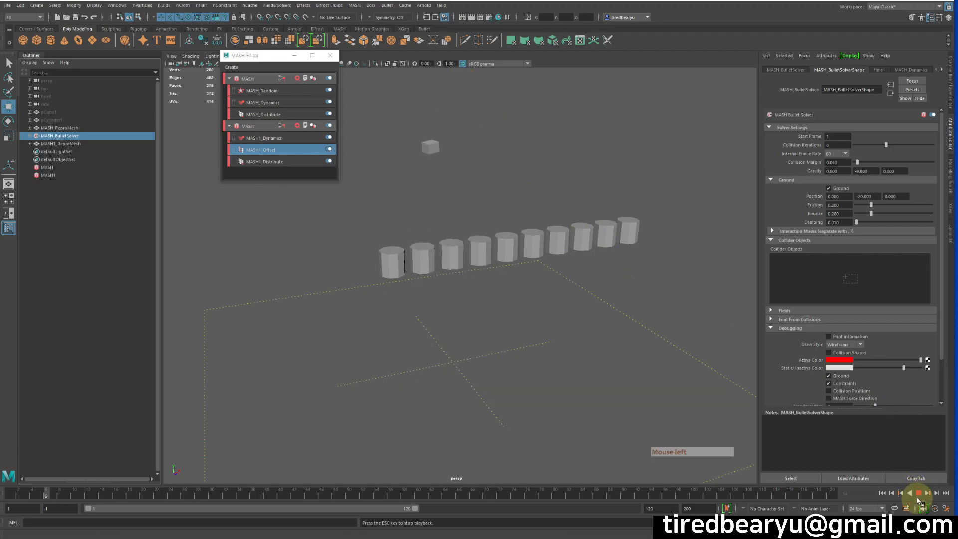